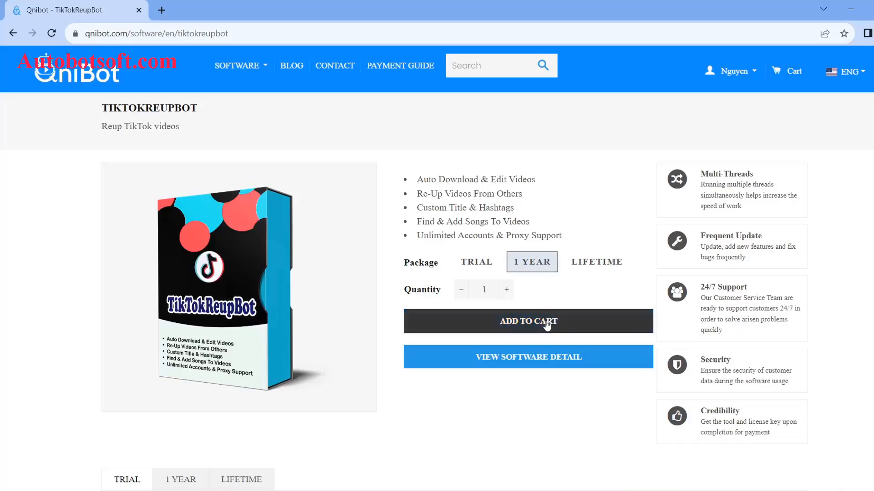
Add the 1 Year TikTokReupBot package to the cart and check out
{"action": "left_click", "coordinate": [548, 322]}
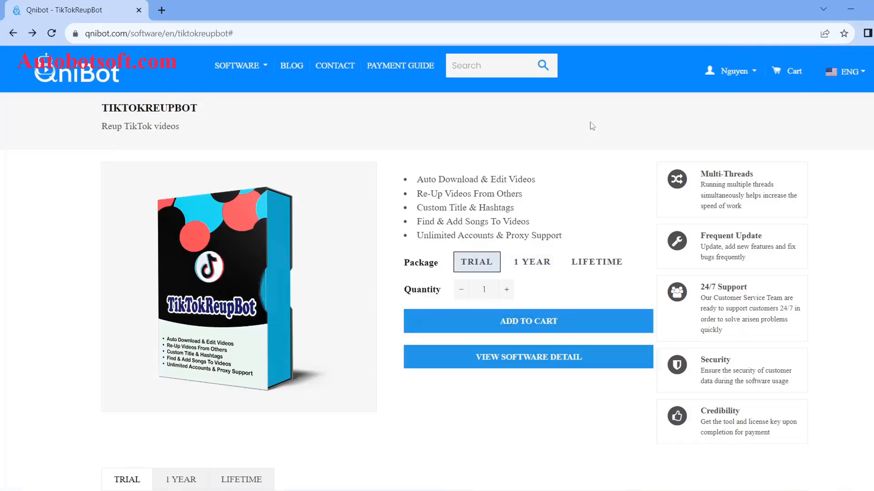
{"action": "left_click", "coordinate": [787, 75]}
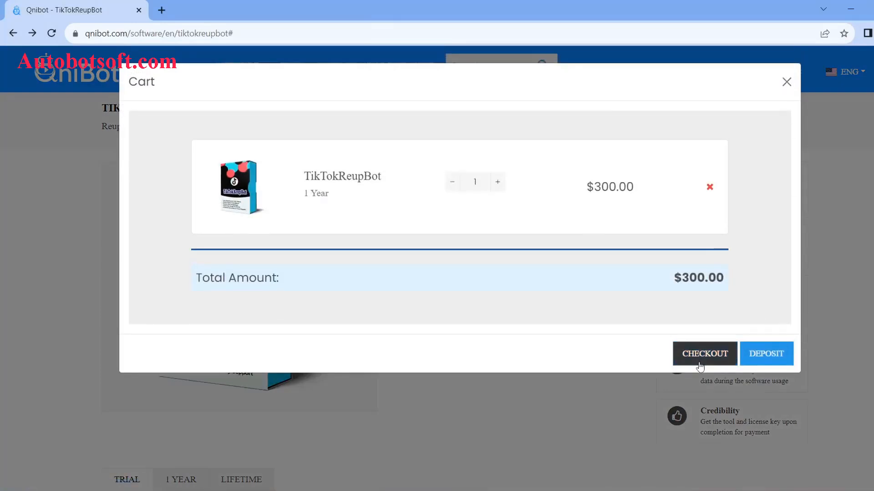
{"action": "left_click", "coordinate": [704, 354]}
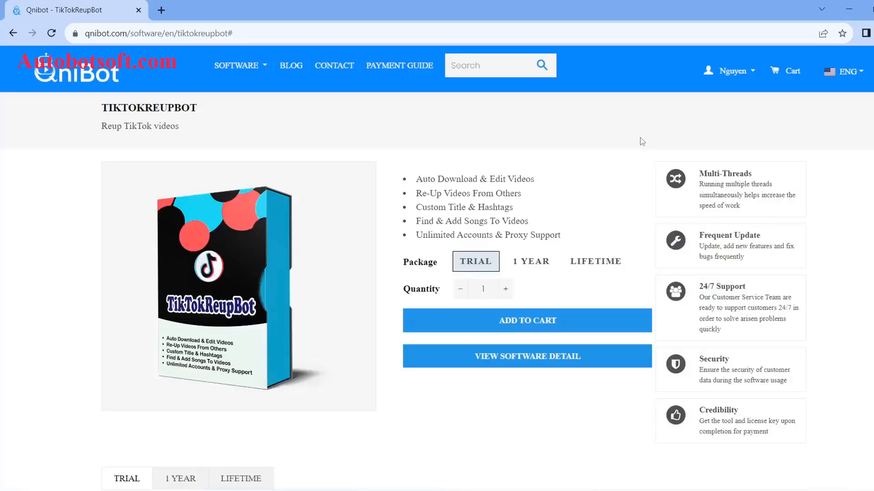
Show the account's license keys, highlight the TikTokReupBot key in the first row, and download that software
{"action": "left_click", "coordinate": [753, 78]}
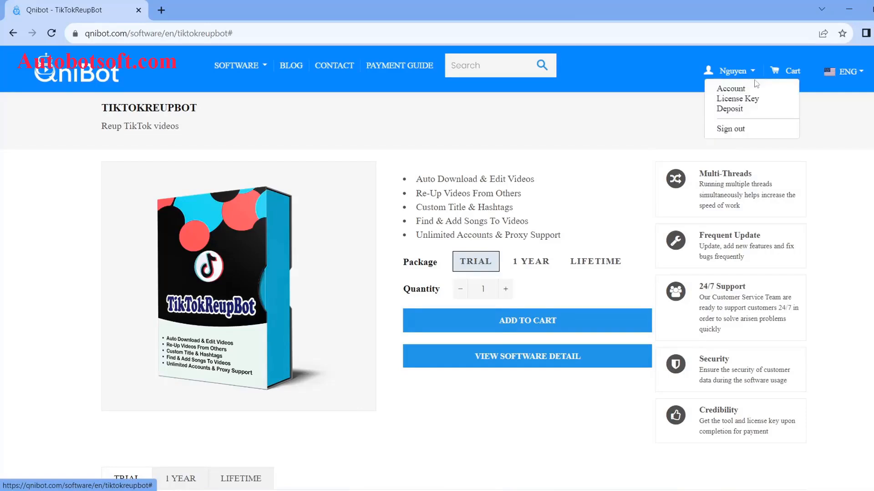
{"action": "left_click", "coordinate": [747, 99]}
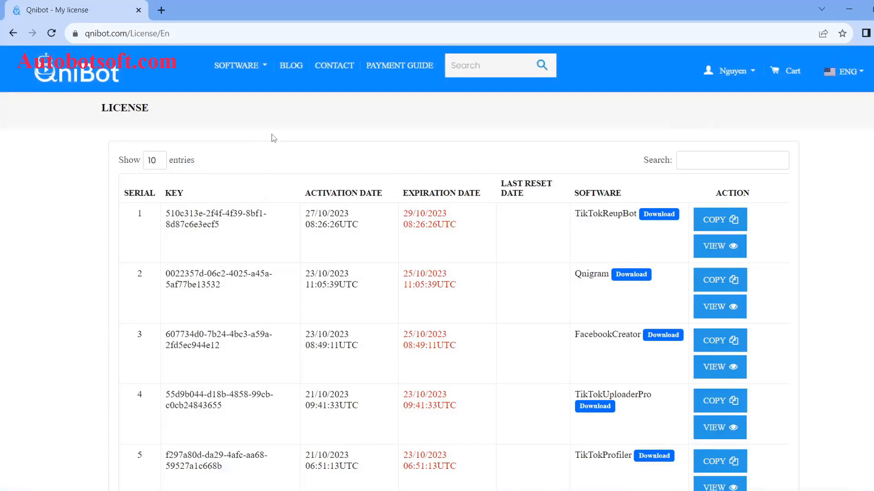
{"action": "left_click_drag", "start_coordinate": [233, 227], "coordinate": [165, 214]}
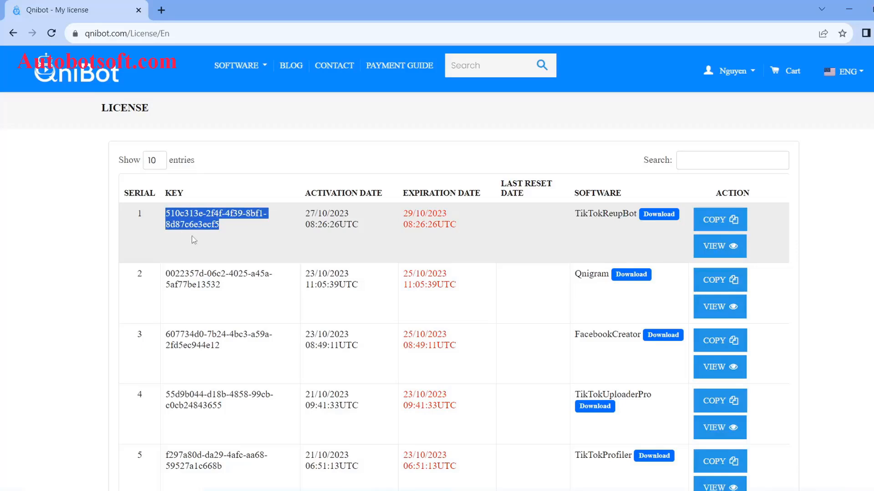
{"action": "left_click", "coordinate": [655, 224]}
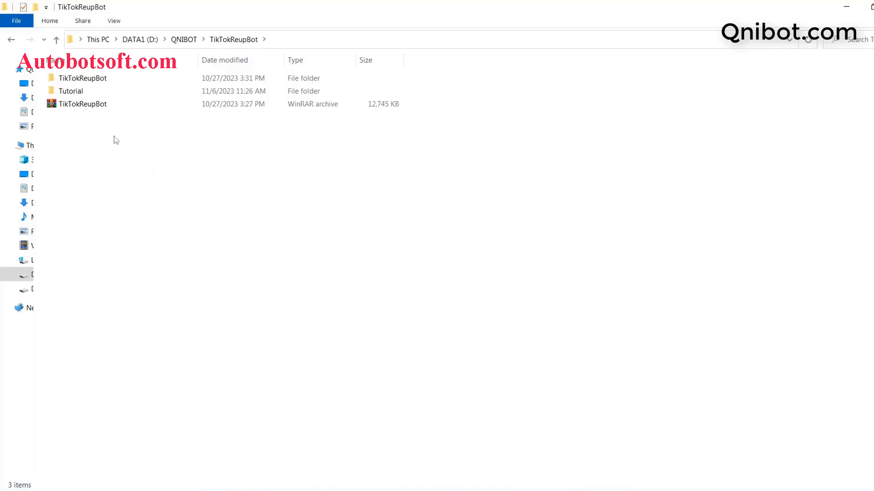
{"action": "left_click", "coordinate": [87, 107]}
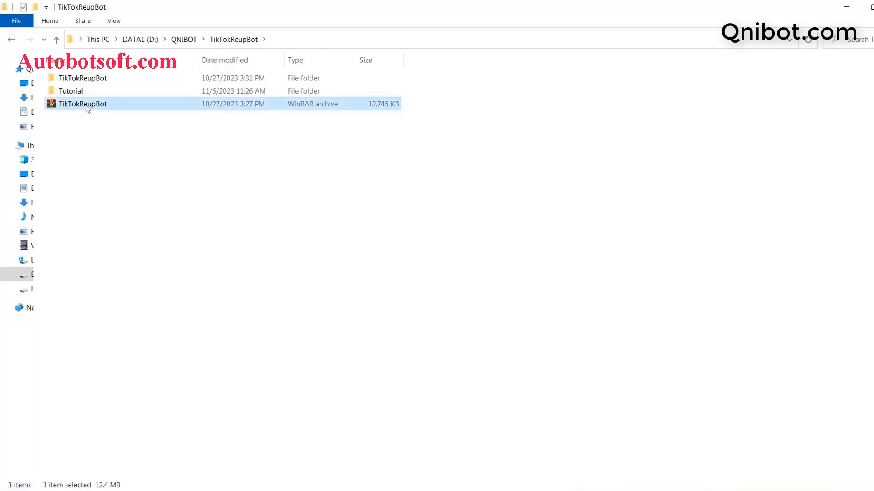
{"action": "right_click", "coordinate": [87, 109]}
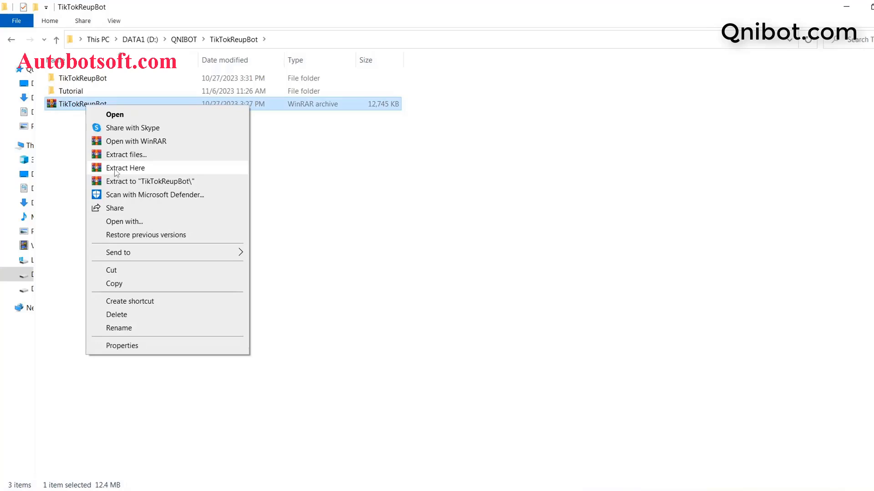
{"action": "left_click", "coordinate": [74, 121]}
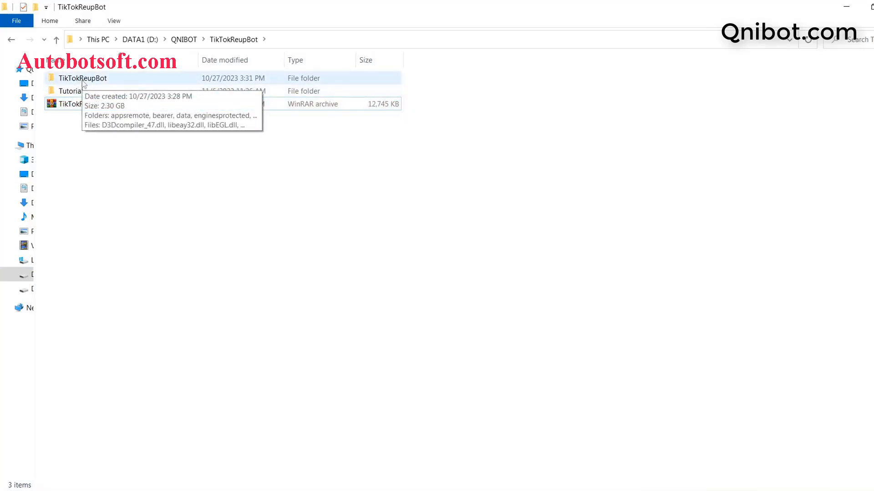
Open the extracted TikTokReupBot folder and launch the TikTokReupBot application
{"action": "double_click", "coordinate": [84, 80]}
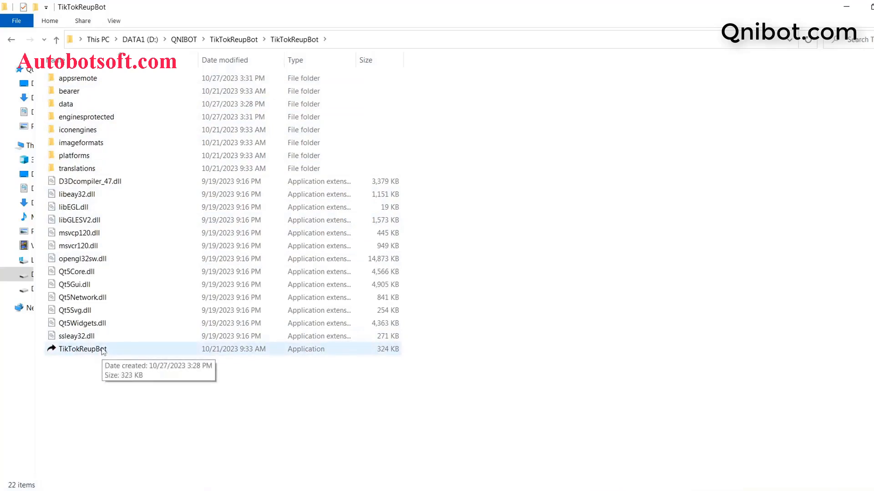
{"action": "double_click", "coordinate": [81, 349]}
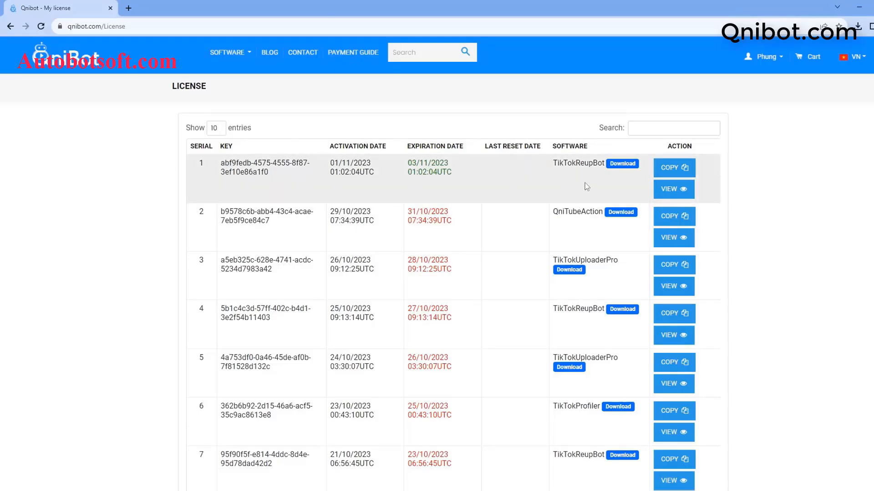
Copy the license key of the first TikTokReupBot entry on the website and paste it into TikTokReupBot's License Key field
{"action": "left_click", "coordinate": [659, 169]}
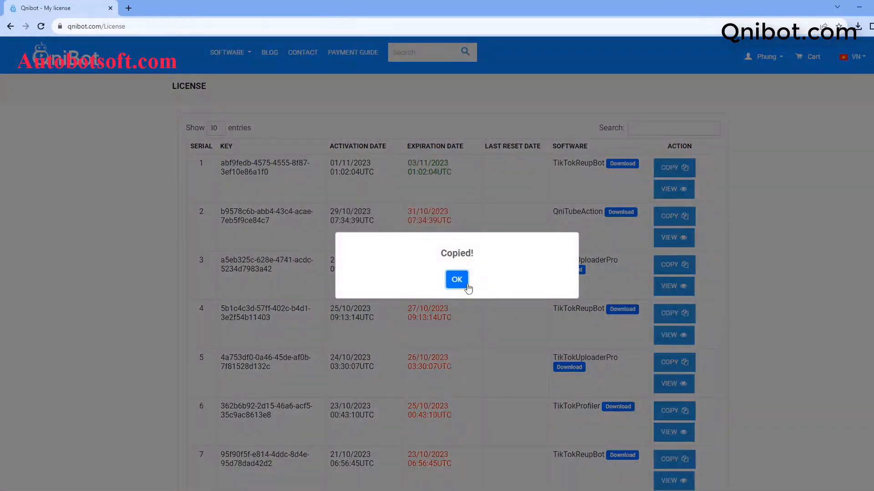
{"action": "left_click", "coordinate": [460, 279]}
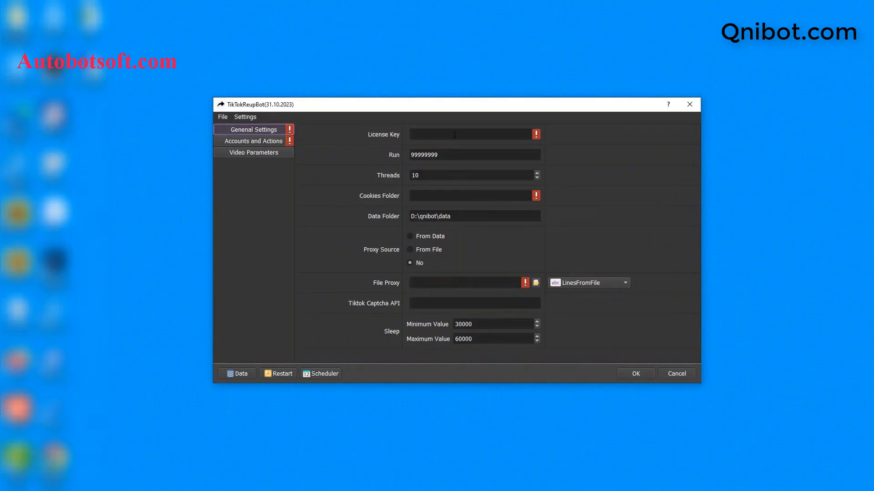
{"action": "left_click", "coordinate": [454, 135]}
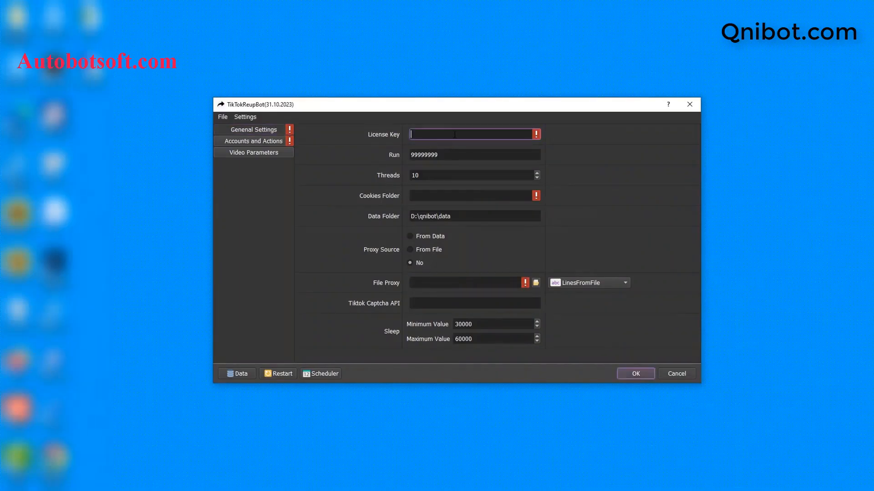
{"action": "key", "text": "ctrl+v"}
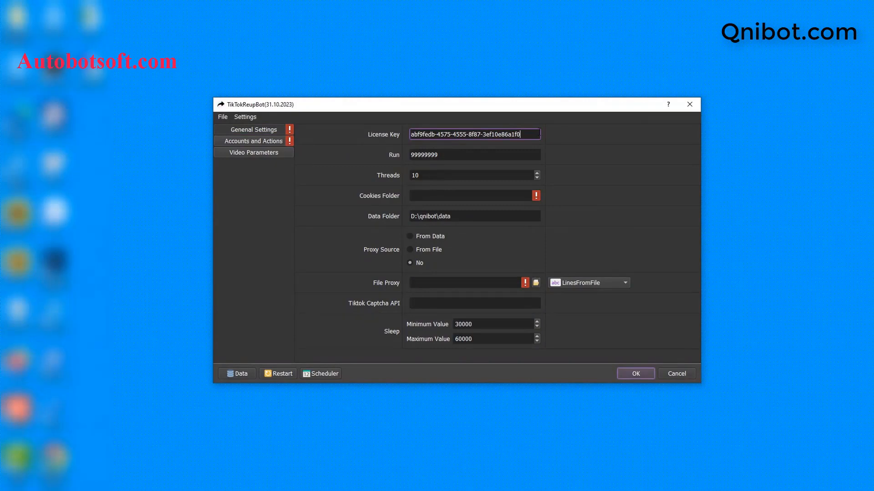
Set Run to 100 and Threads to 3 in the general settings
{"action": "left_click", "coordinate": [497, 154]}
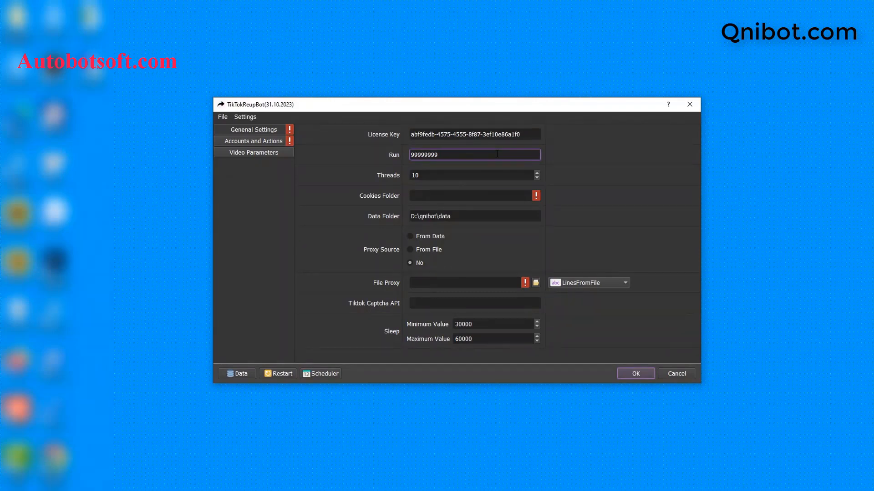
{"action": "key", "text": "ctrl+a"}
{"action": "key", "text": "BackSpace"}
{"action": "type", "text": "100"}
{"action": "left_click", "coordinate": [469, 175]}
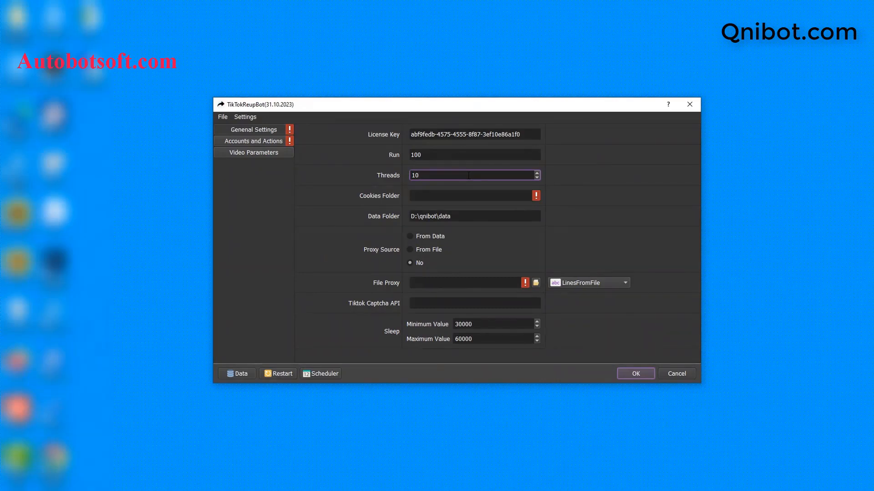
{"action": "key", "text": "BackSpace"}
{"action": "key", "text": "BackSpace"}
{"action": "type", "text": "3"}
{"action": "key", "text": "Tab"}
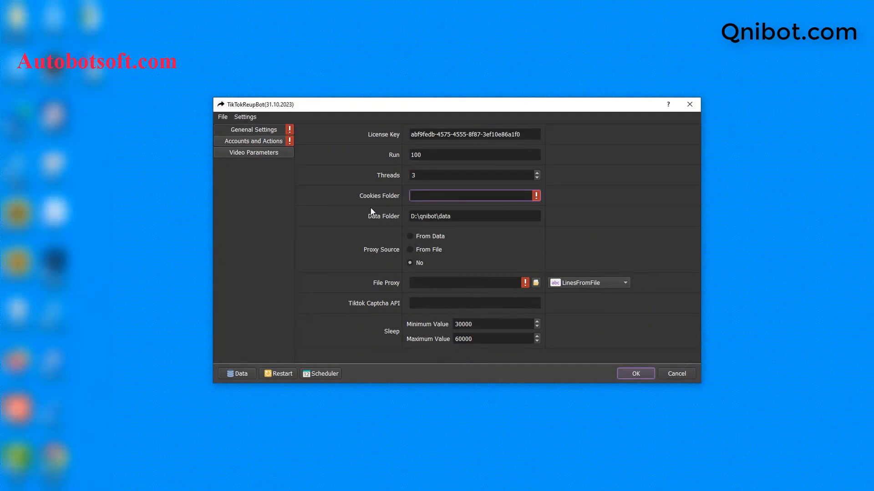
Switch to File Explorer and create a folder named cookies in D:\qnibot
{"action": "left_click", "coordinate": [201, 490]}
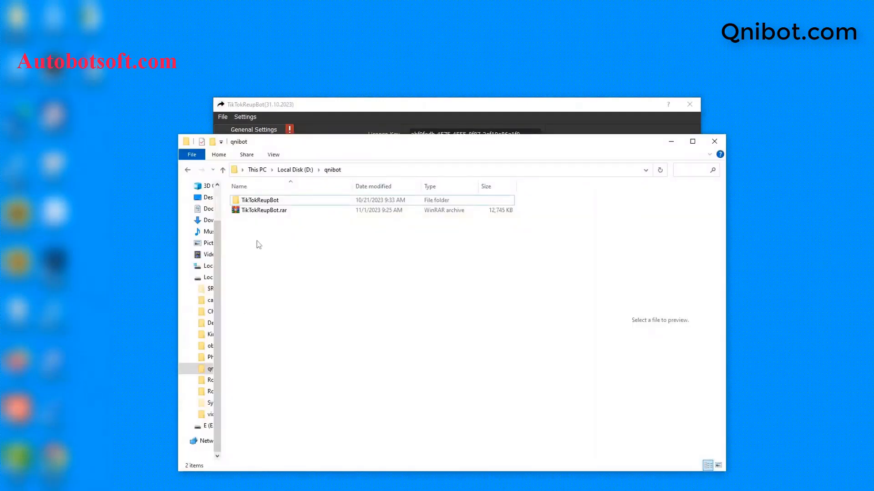
{"action": "right_click", "coordinate": [258, 245]}
{"action": "mouse_move", "coordinate": [301, 361]}
{"action": "left_click", "coordinate": [387, 365]}
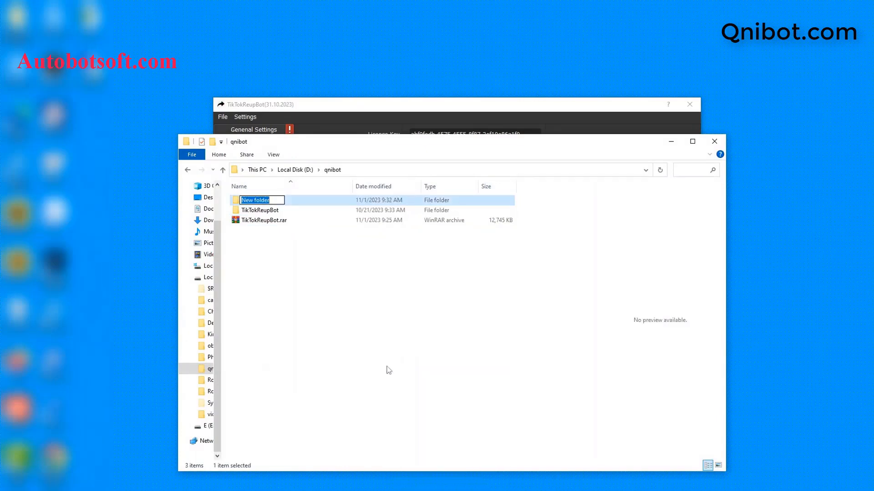
{"action": "type", "text": "cookies"}
{"action": "key", "text": "Return"}
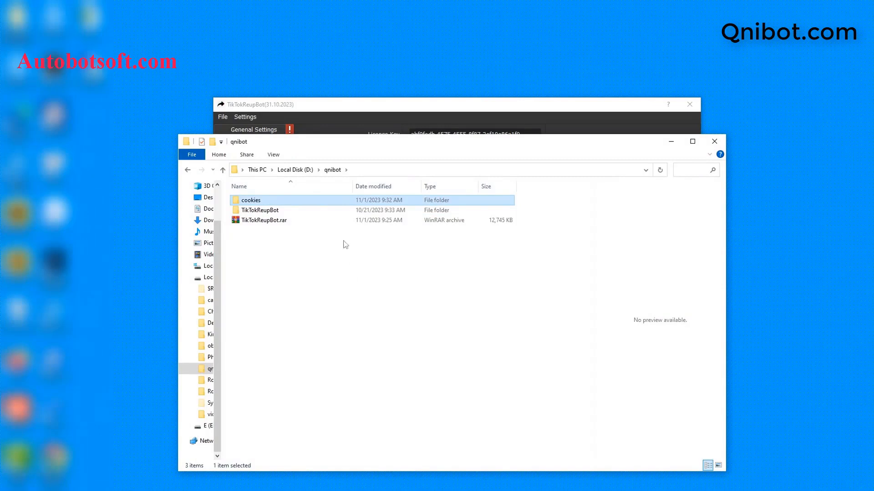
Copy the path of the new cookies folder and set TikTokReupBot's Cookies Folder to D:\qnibot\cookies
{"action": "double_click", "coordinate": [306, 203]}
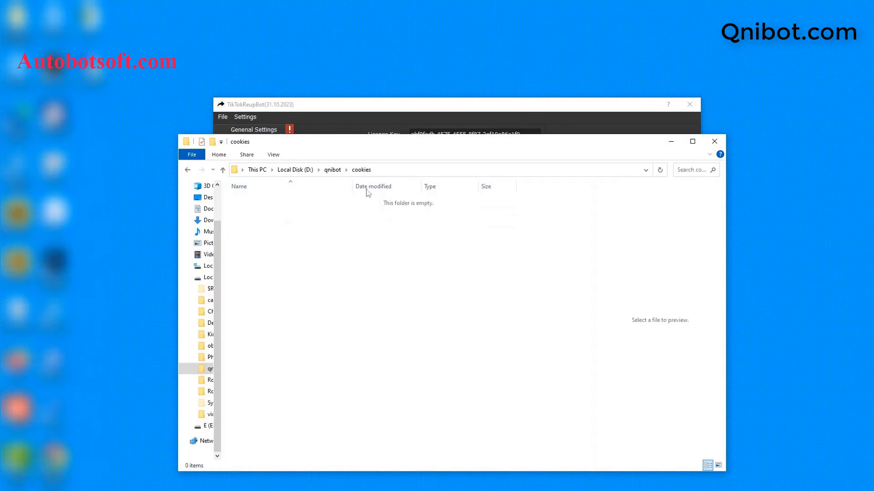
{"action": "left_click", "coordinate": [413, 170]}
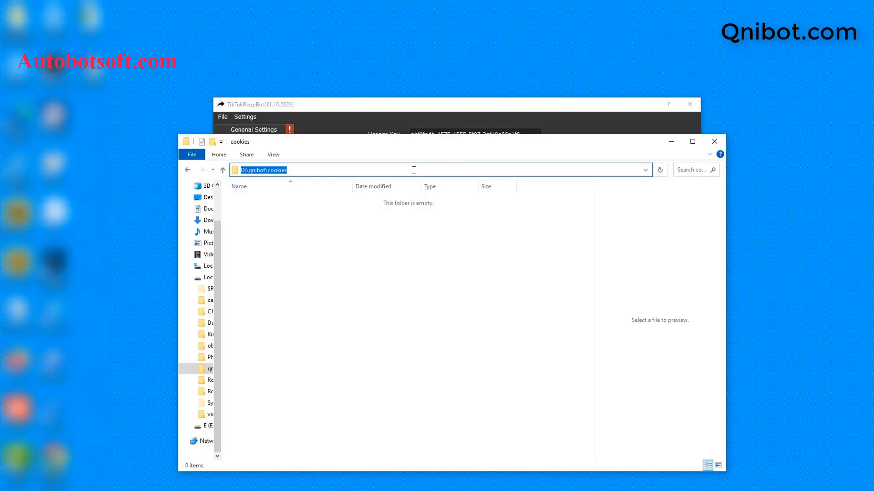
{"action": "left_click", "coordinate": [670, 142]}
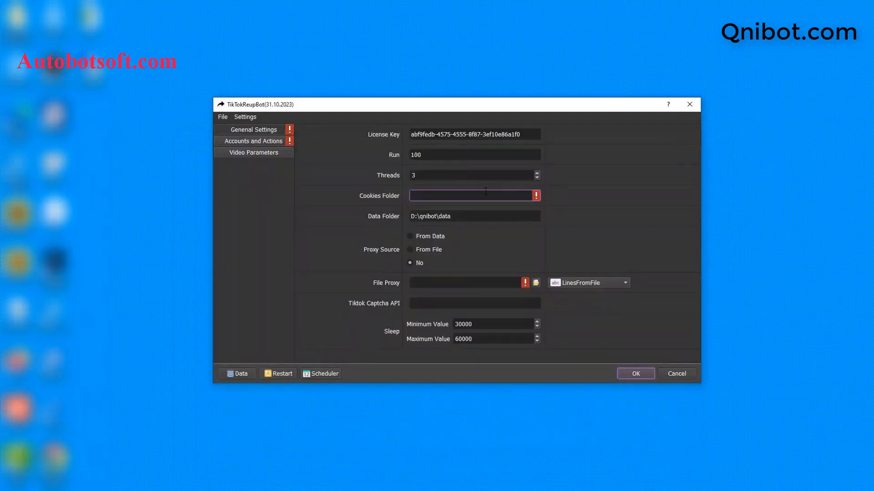
{"action": "key", "text": "ctrl+v"}
Return to D:\qnibot in File Explorer and create a folder named data beside the cookies folder
{"action": "left_click", "coordinate": [473, 218]}
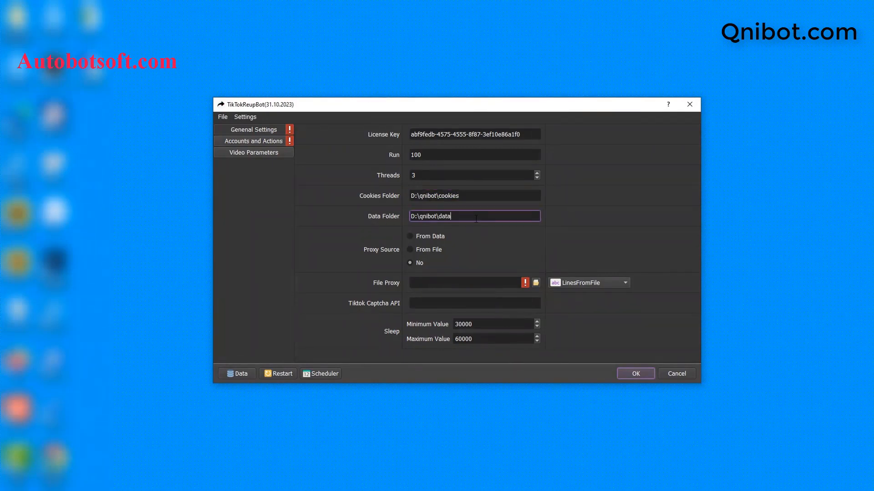
{"action": "left_click", "coordinate": [235, 490]}
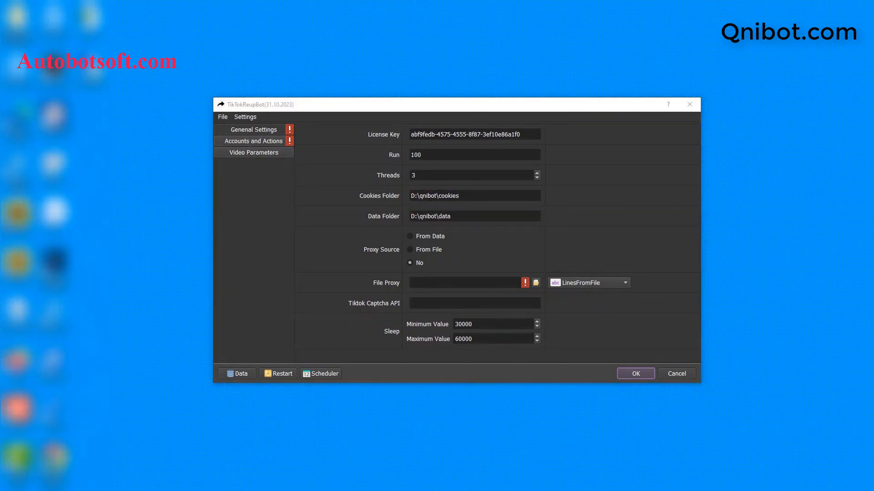
{"action": "left_click", "coordinate": [223, 170]}
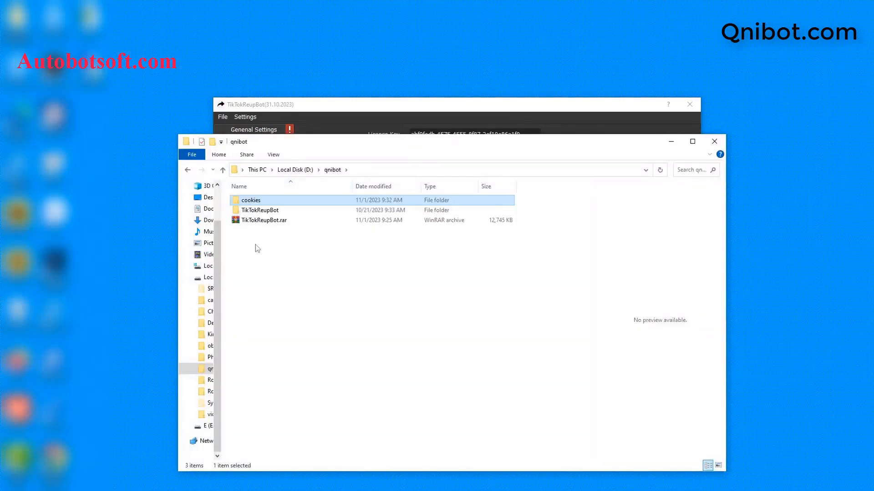
{"action": "right_click", "coordinate": [256, 245]}
{"action": "mouse_move", "coordinate": [287, 373]}
{"action": "left_click", "coordinate": [410, 228]}
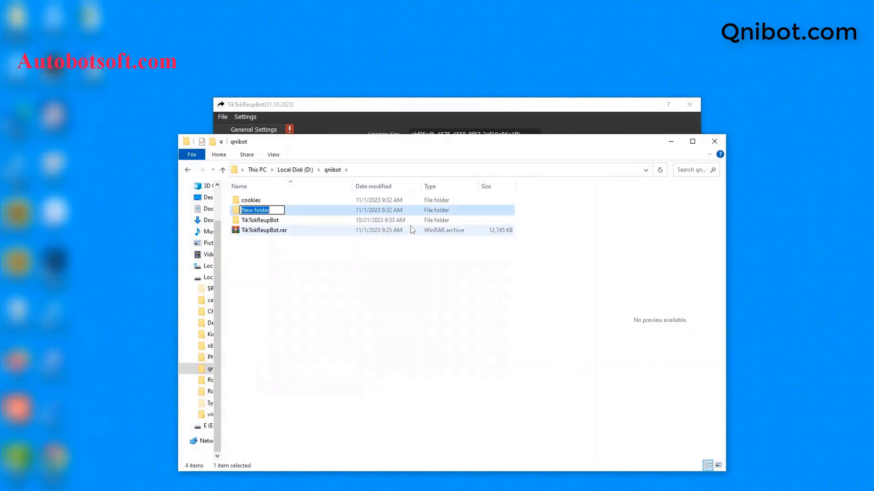
{"action": "type", "text": "data"}
{"action": "key", "text": "BackSpace"}
{"action": "key", "text": "BackSpace"}
{"action": "type", "text": "ta"}
{"action": "key", "text": "Return"}
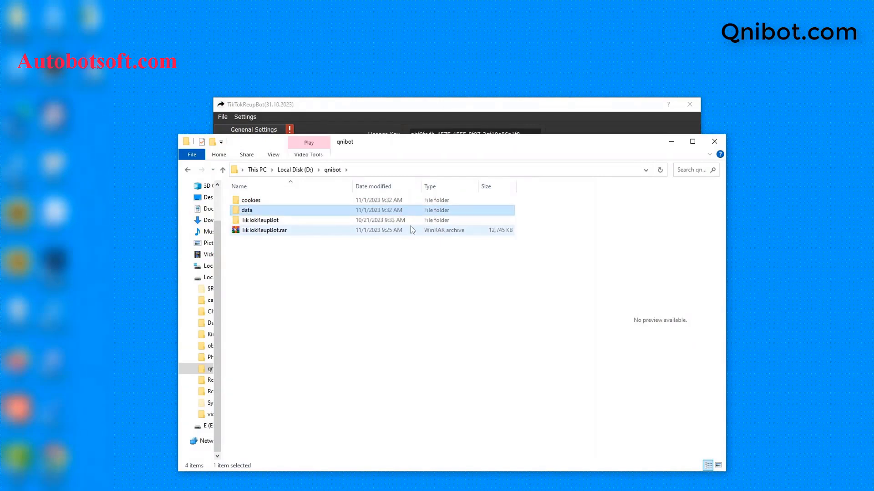
Set TikTokReupBot's Data Folder to the copied path D:\qnibot\data and the Proxy Source to From File
{"action": "double_click", "coordinate": [342, 213]}
{"action": "left_click", "coordinate": [407, 170]}
{"action": "key", "text": "ctrl+c"}
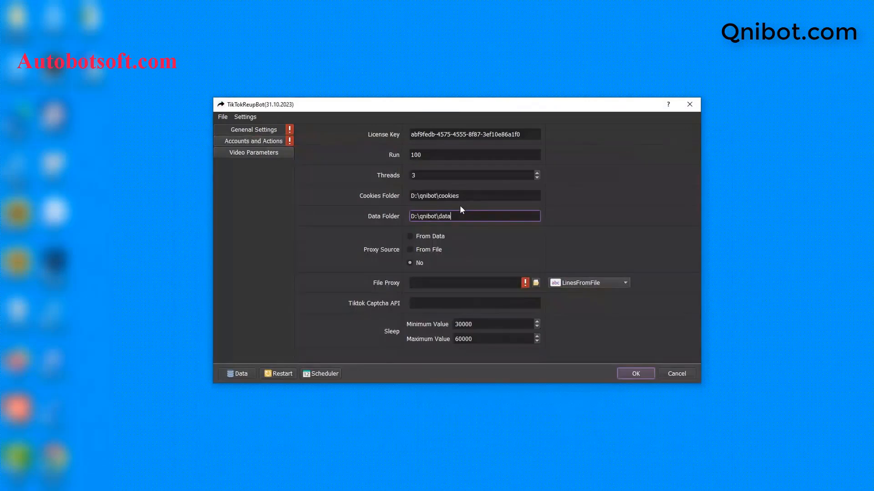
{"action": "left_click", "coordinate": [670, 141]}
{"action": "double_click", "coordinate": [465, 211]}
{"action": "left_click_drag", "start_coordinate": [474, 213], "coordinate": [388, 201]}
{"action": "key", "text": "ctrl+v"}
{"action": "left_click", "coordinate": [410, 237]}
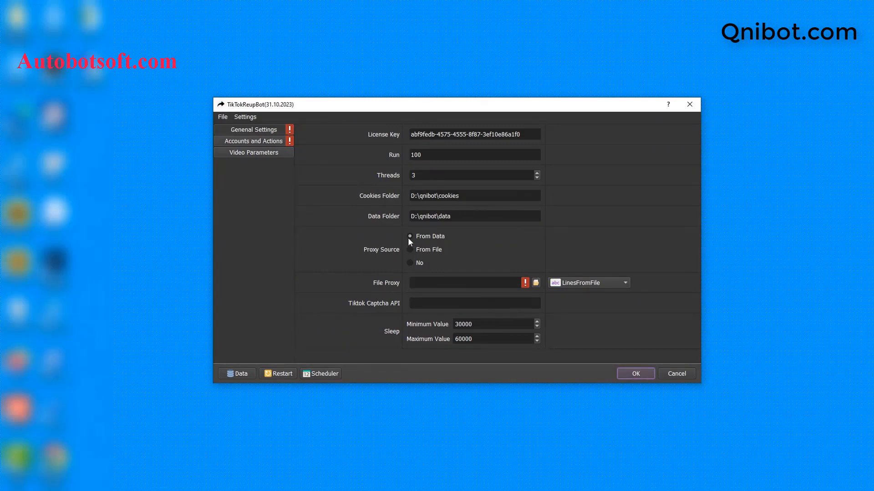
{"action": "left_click", "coordinate": [410, 249]}
Return to D:\qnibot in File Explorer and create a text file named proxy.txt
{"action": "left_click", "coordinate": [238, 485]}
{"action": "left_click", "coordinate": [222, 170]}
{"action": "right_click", "coordinate": [268, 245]}
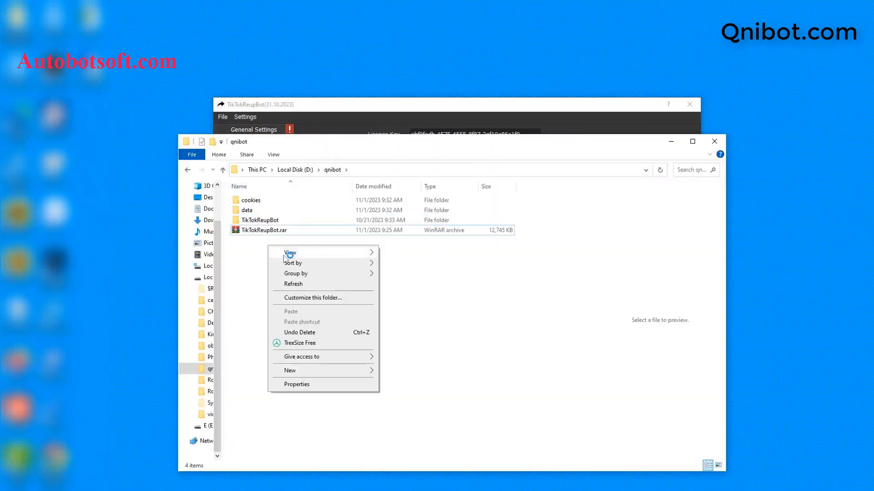
{"action": "mouse_move", "coordinate": [319, 371]}
{"action": "left_click", "coordinate": [401, 349]}
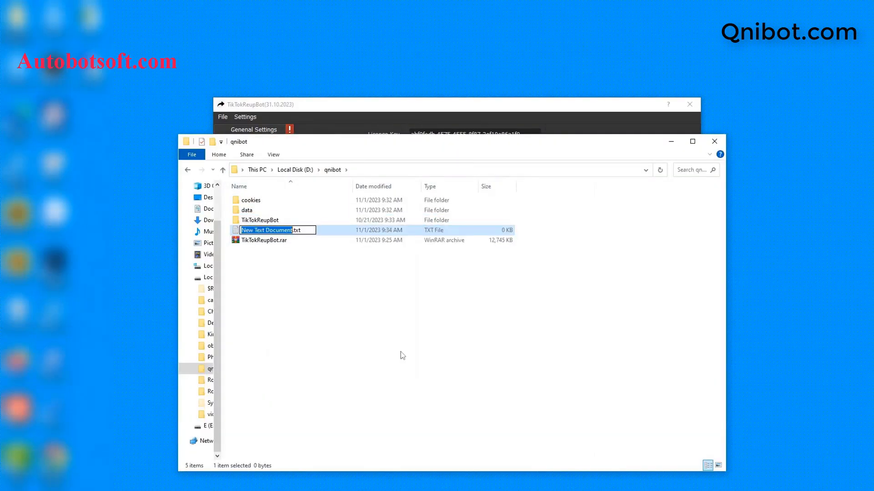
{"action": "type", "text": "pro"}
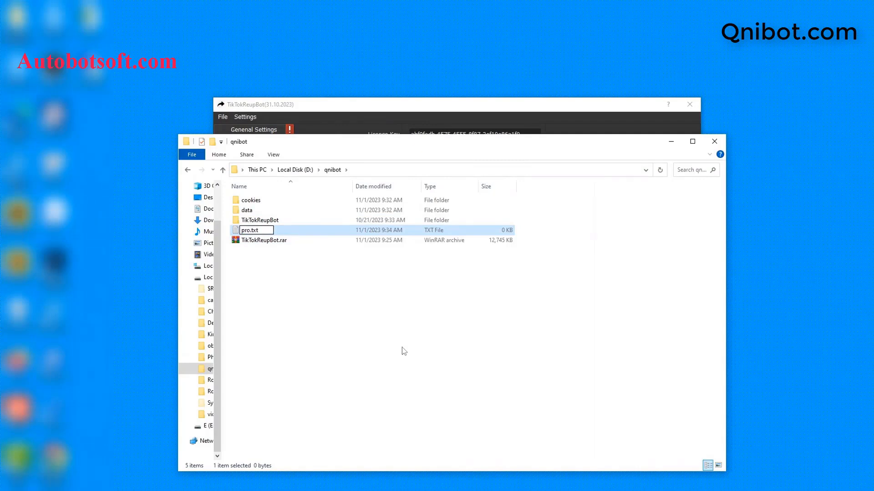
{"action": "type", "text": "xy"}
{"action": "key", "text": "Return"}
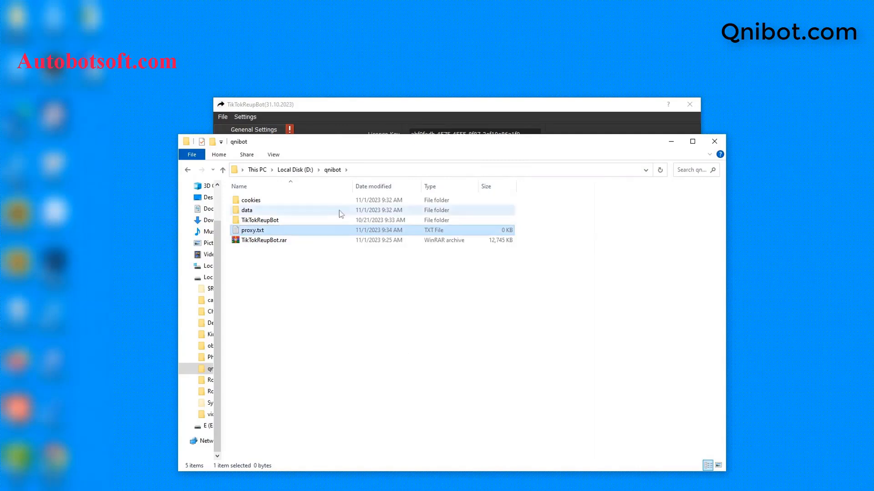
Open proxy.txt in Notepad, minimize File Explorer and paste the proxy list with its ports into the file
{"action": "double_click", "coordinate": [382, 229]}
{"action": "left_click", "coordinate": [402, 168]}
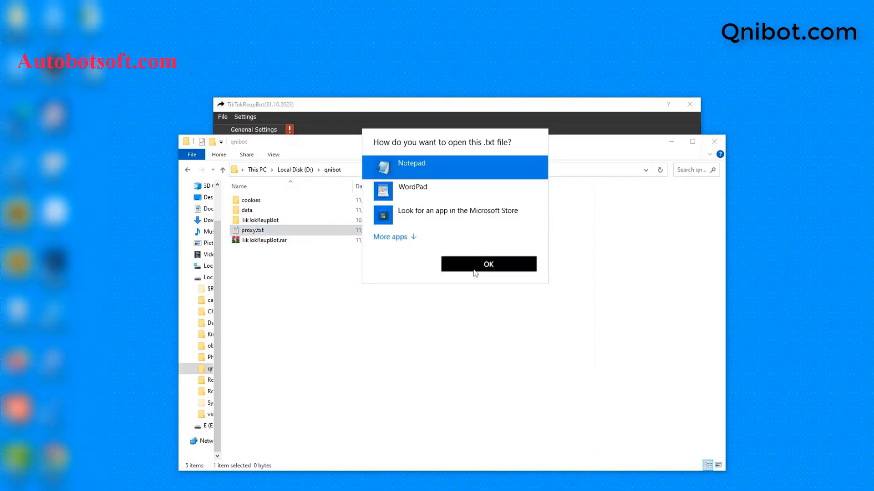
{"action": "left_click", "coordinate": [476, 268]}
{"action": "left_click_drag", "start_coordinate": [642, 321], "coordinate": [480, 235]}
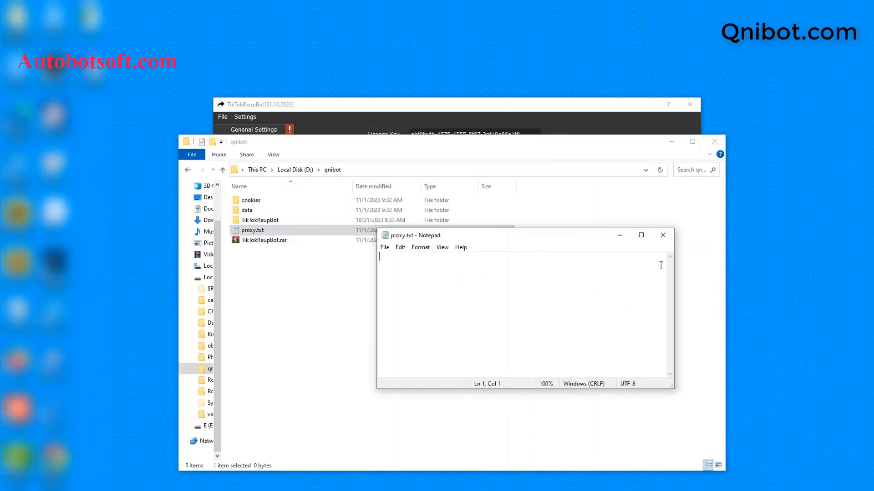
{"action": "left_click", "coordinate": [670, 141]}
{"action": "left_click", "coordinate": [557, 253]}
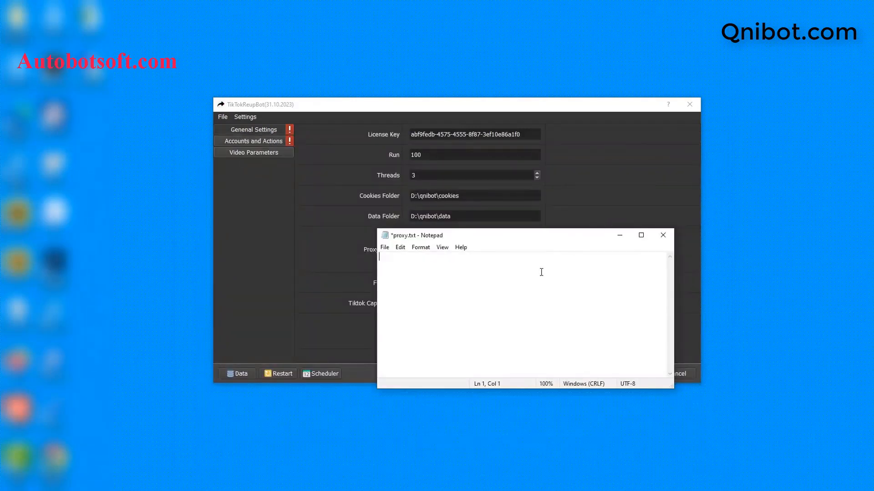
{"action": "key", "text": "ctrl+v"}
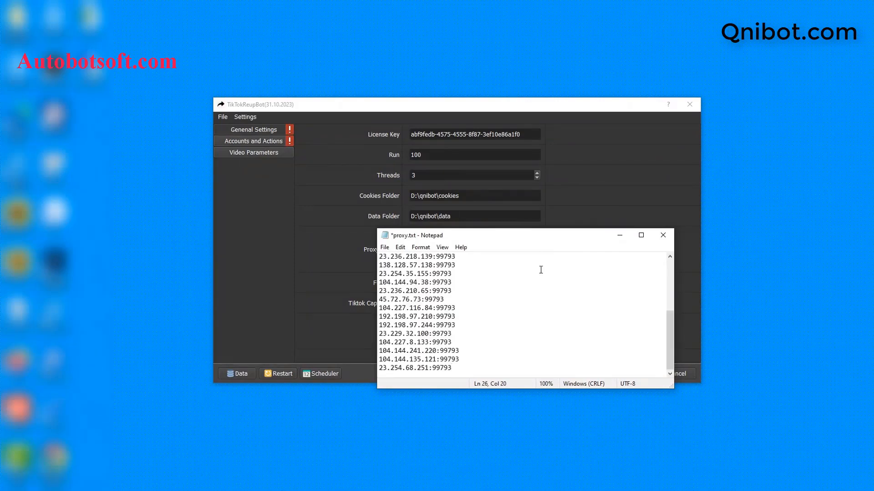
Append :username:password to the 23.236.218.139:99793 proxy line, save proxy.txt and minimize Notepad
{"action": "left_click", "coordinate": [492, 254]}
{"action": "type", "text": ":username:password"}
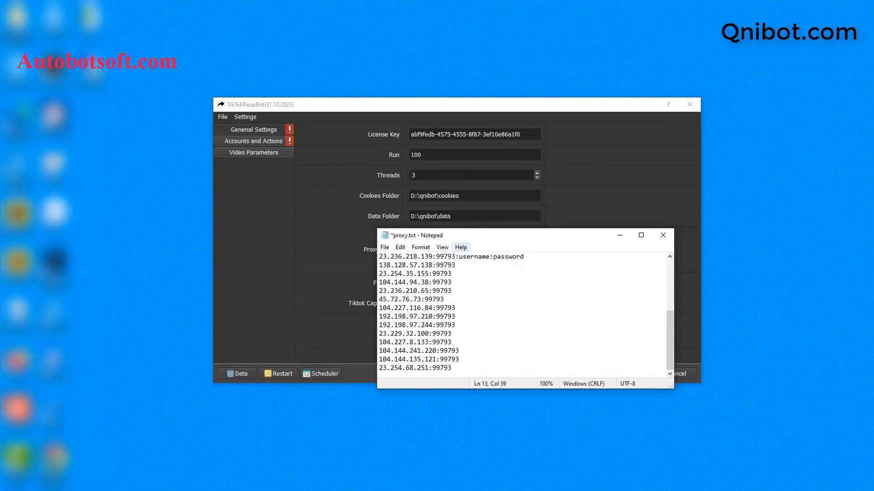
{"action": "left_click", "coordinate": [384, 247]}
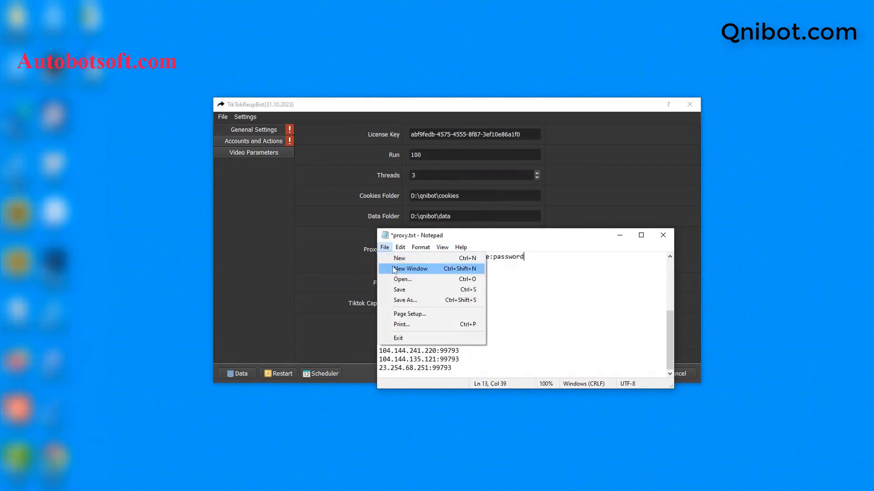
{"action": "left_click", "coordinate": [397, 289]}
{"action": "left_click", "coordinate": [620, 236]}
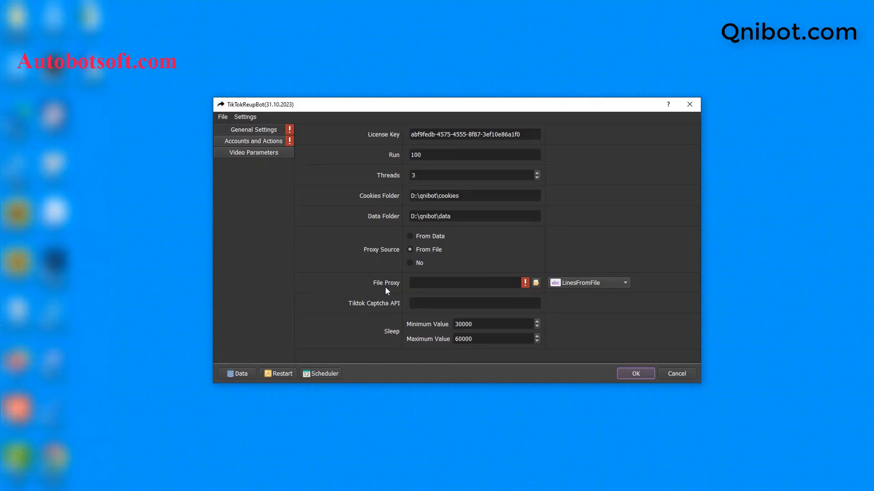
Set TikTokReupBot's File Proxy to proxy.txt from the D:\qnibot folder
{"action": "left_click", "coordinate": [536, 283]}
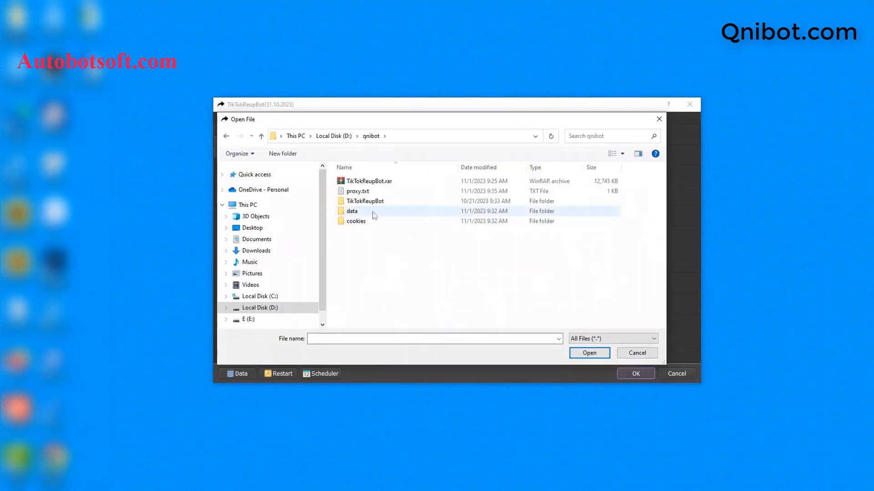
{"action": "left_click", "coordinate": [368, 191]}
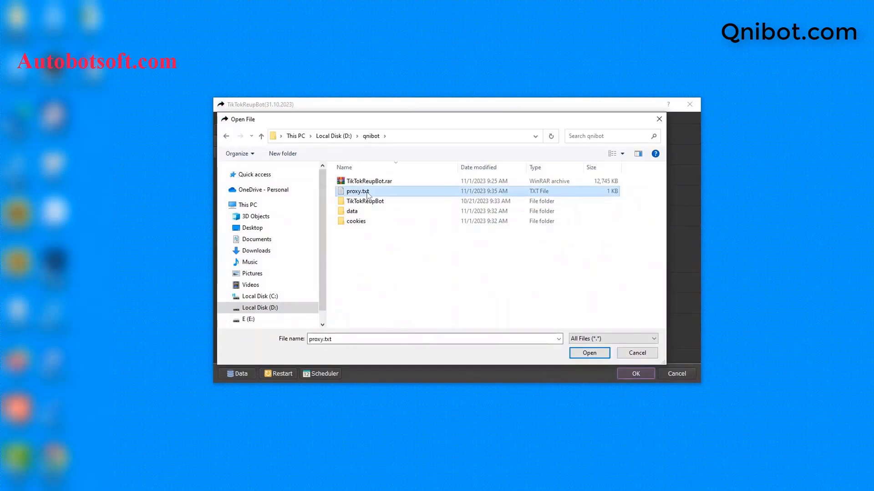
{"action": "left_click", "coordinate": [588, 354]}
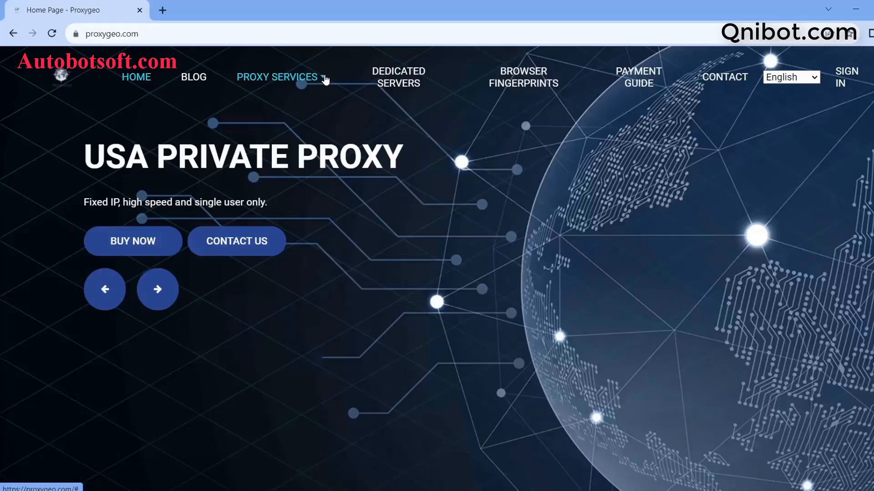
Switch to the Proxygeo website in the browser and open its list of proxy services
{"action": "left_click", "coordinate": [324, 79]}
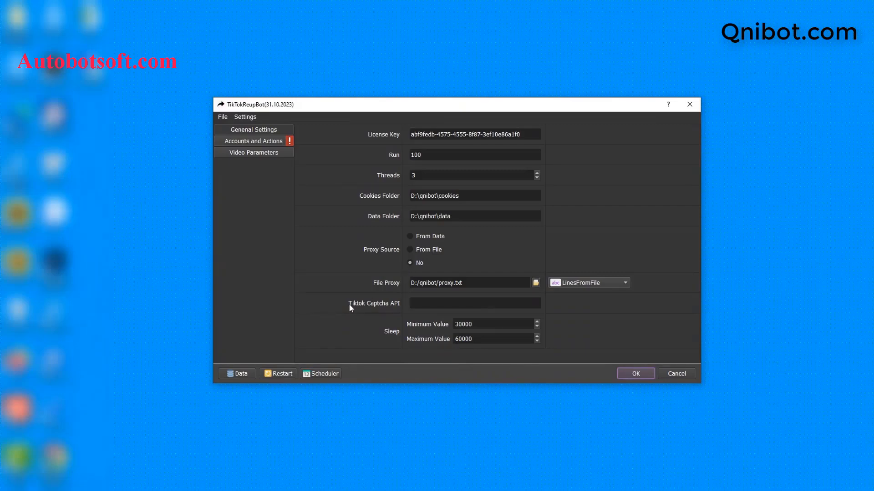
Copy the API key from the captcha.guru account page in the browser and paste it as TikTokReupBot's Tiktok Captcha API
{"action": "left_click", "coordinate": [416, 304]}
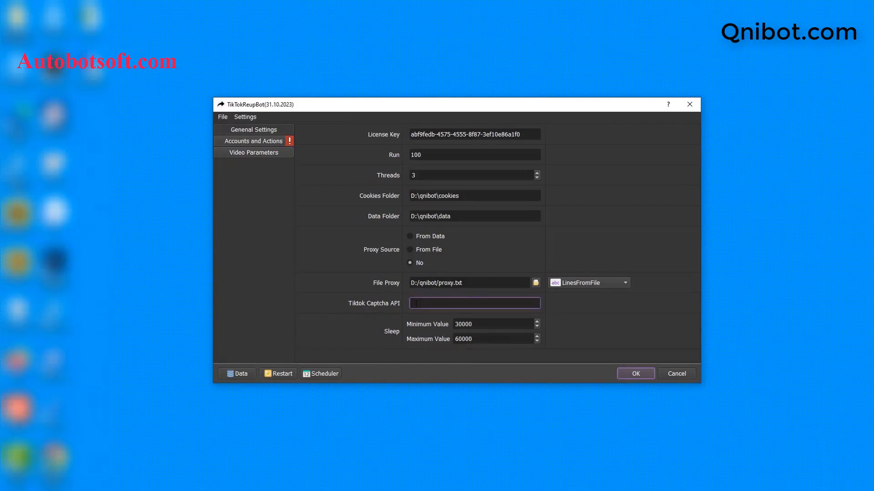
{"action": "left_click", "coordinate": [415, 304]}
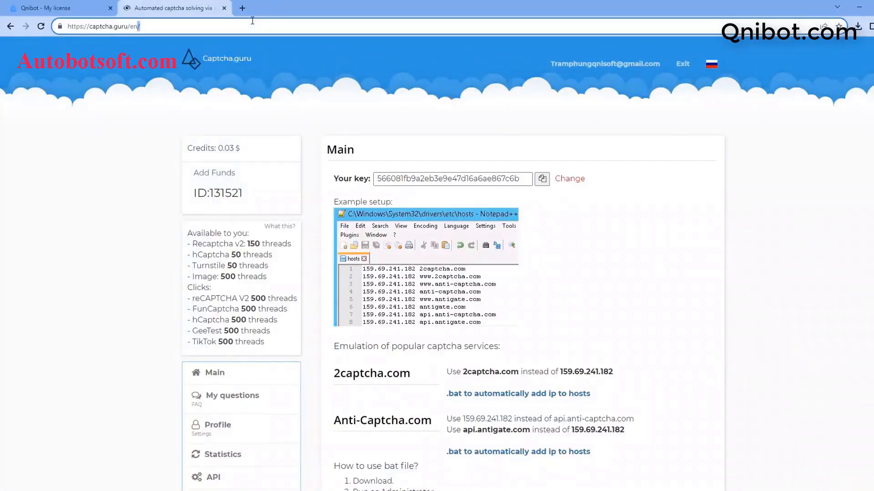
{"action": "left_click", "coordinate": [253, 23]}
{"action": "left_click_drag", "start_coordinate": [89, 26], "coordinate": [128, 26]}
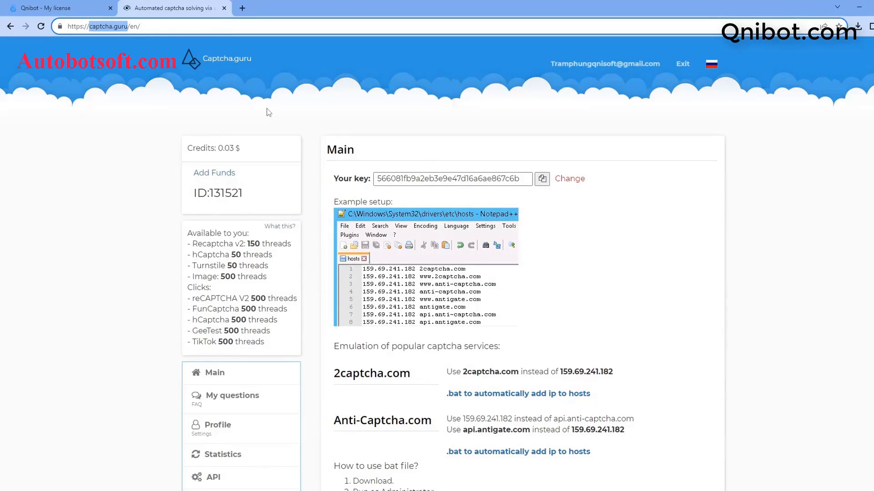
{"action": "left_click", "coordinate": [545, 182]}
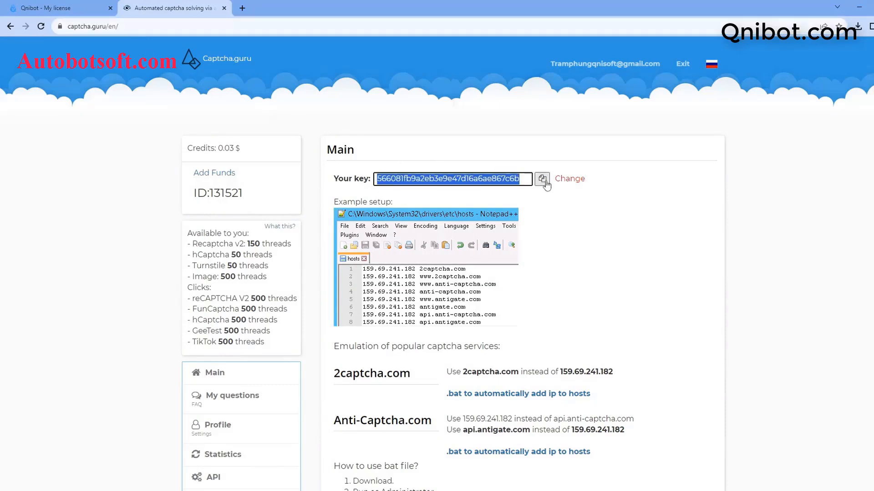
{"action": "left_click", "coordinate": [859, 7]}
{"action": "left_click", "coordinate": [433, 303]}
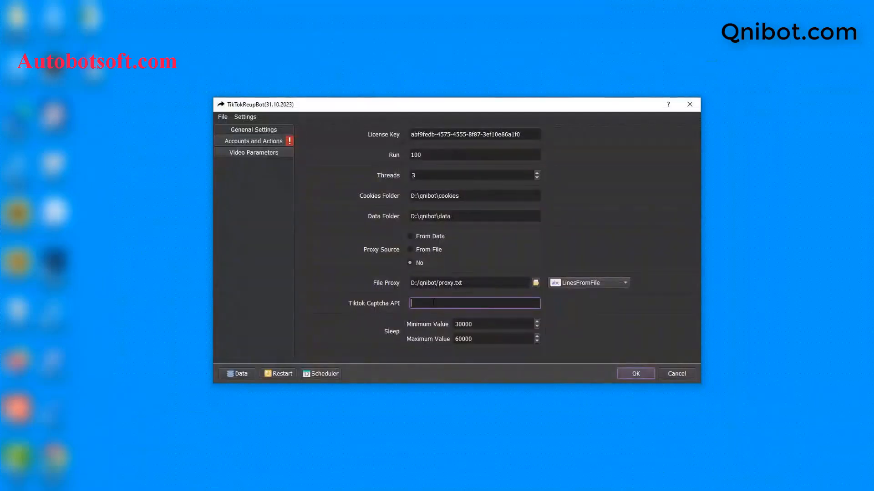
{"action": "right_click", "coordinate": [434, 302]}
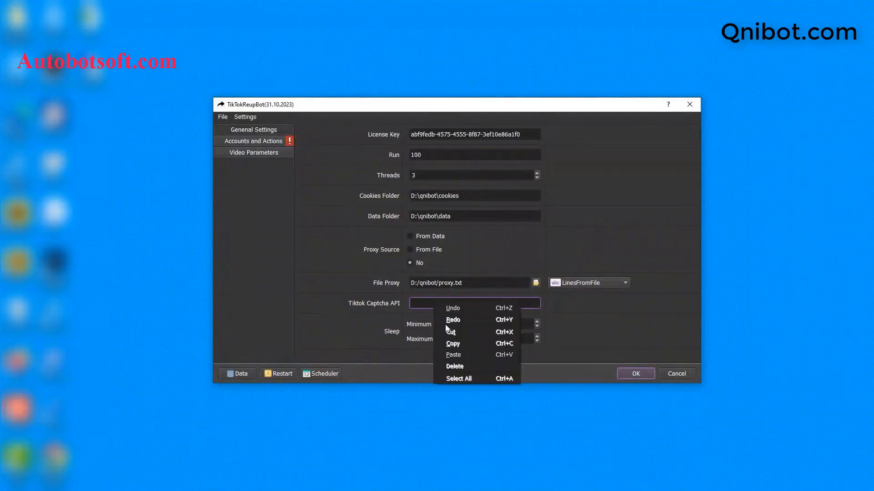
{"action": "left_click", "coordinate": [452, 356]}
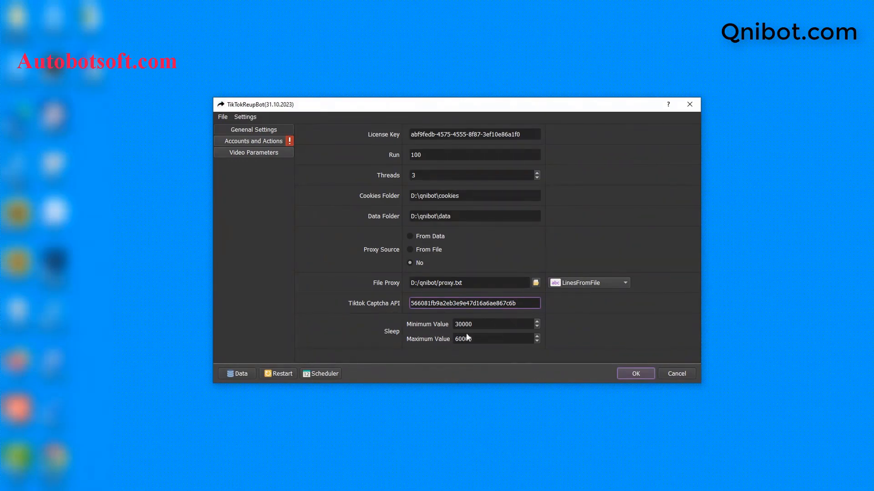
Examine the minimum and maximum Sleep values in the general settings
{"action": "left_click", "coordinate": [477, 325]}
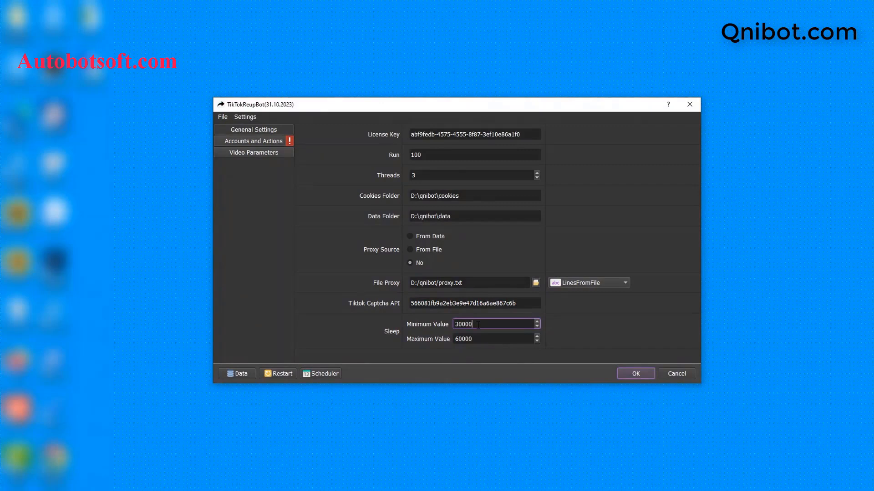
{"action": "left_click_drag", "start_coordinate": [477, 325], "coordinate": [463, 325]}
{"action": "left_click_drag", "start_coordinate": [477, 339], "coordinate": [463, 340]}
{"action": "left_click", "coordinate": [477, 325]}
{"action": "left_click_drag", "start_coordinate": [474, 339], "coordinate": [461, 339]}
{"action": "left_click", "coordinate": [588, 210]}
Go to the Accounts and Actions settings, then open the Database Manager on the Not in groups items
{"action": "left_click", "coordinate": [267, 141]}
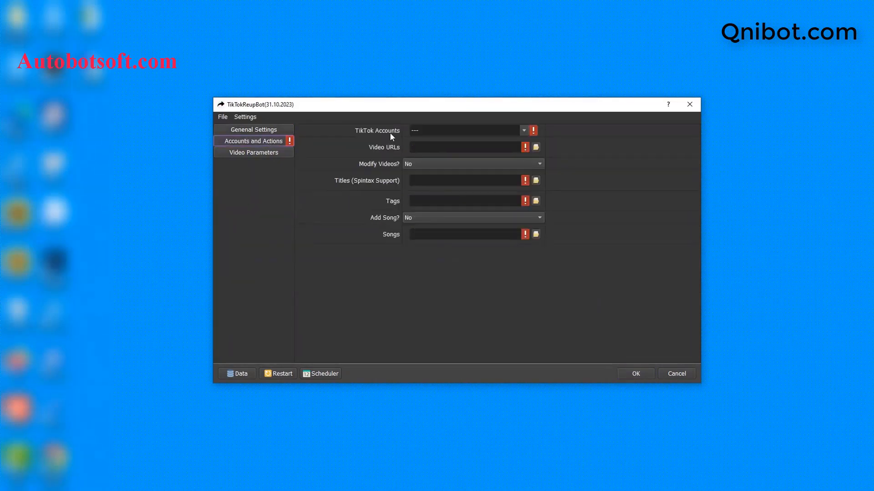
{"action": "left_click", "coordinate": [237, 374]}
{"action": "left_click", "coordinate": [253, 254]}
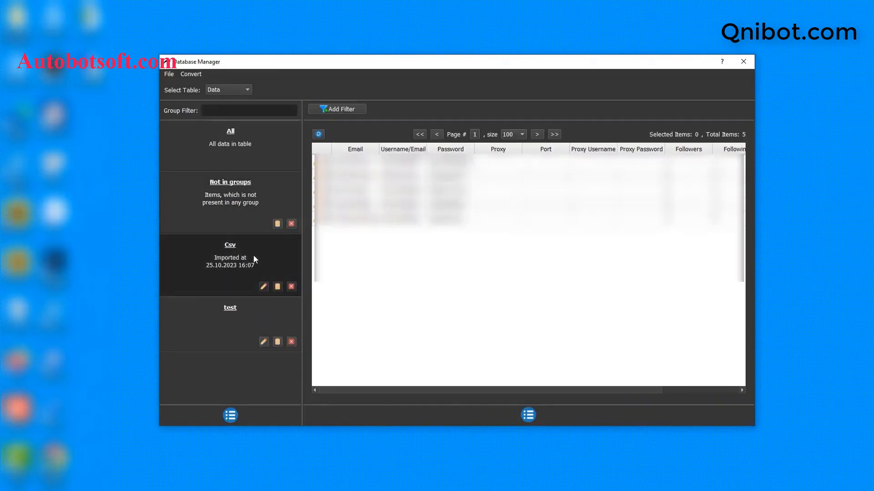
{"action": "left_click", "coordinate": [236, 192]}
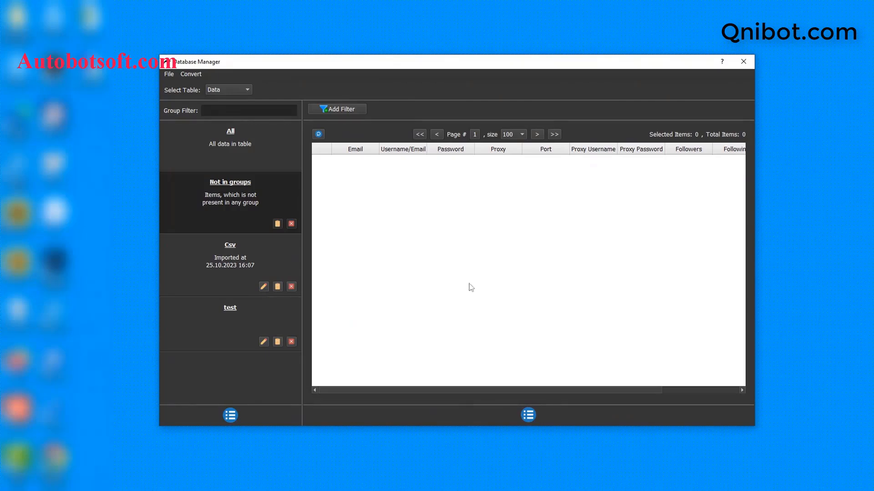
Add a group named Tutorial to the Data table without a description
{"action": "left_click", "coordinate": [233, 414]}
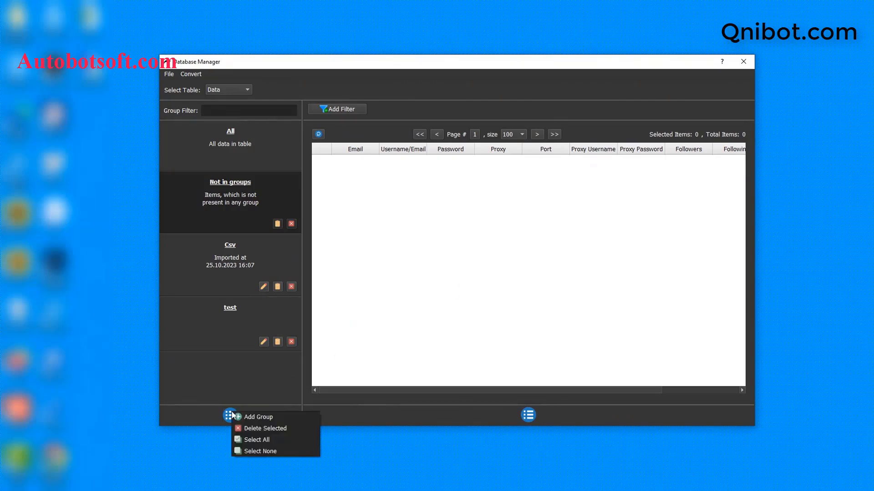
{"action": "left_click", "coordinate": [249, 416]}
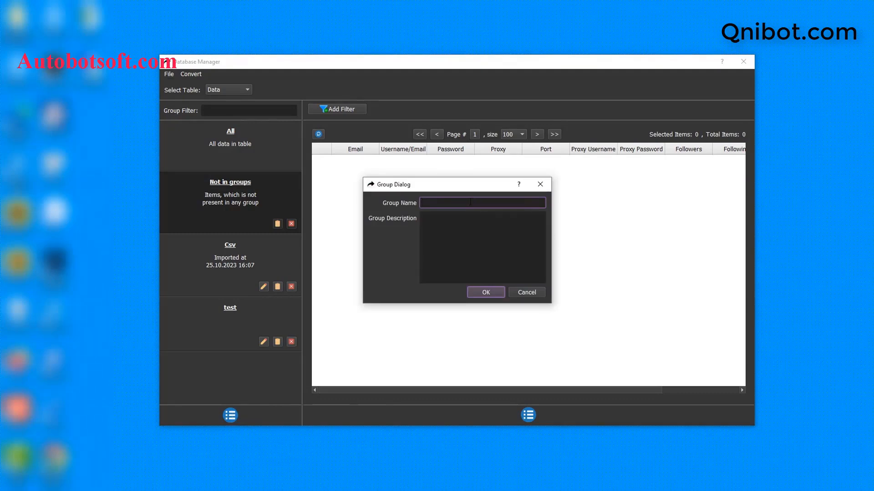
{"action": "type", "text": "Tutorial"}
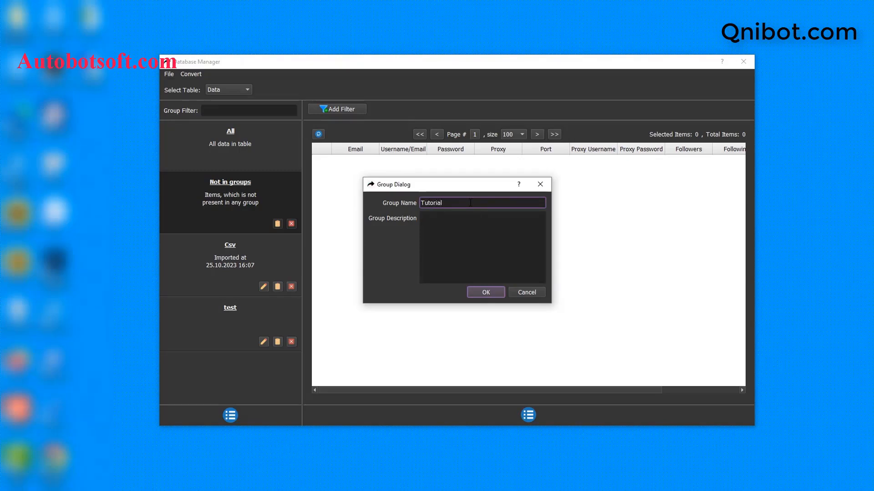
{"action": "left_click", "coordinate": [487, 292]}
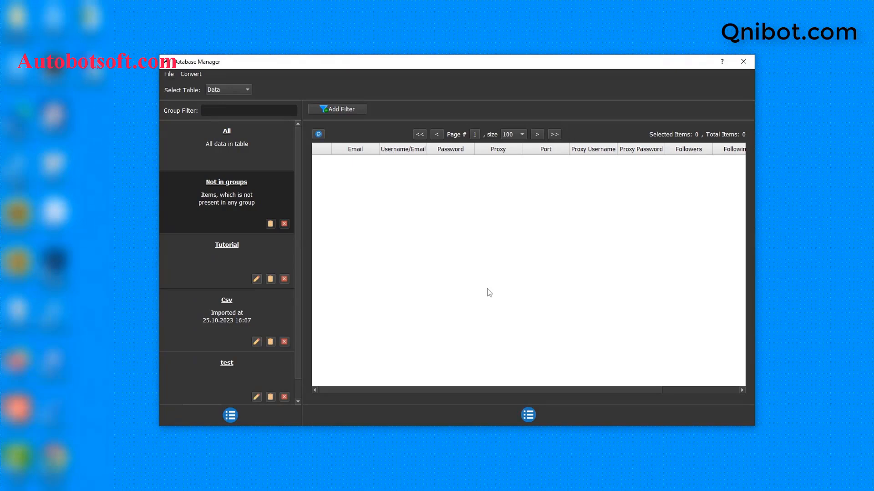
Start a new item in the Tutorial group and enter the account's email address
{"action": "left_click", "coordinate": [243, 246]}
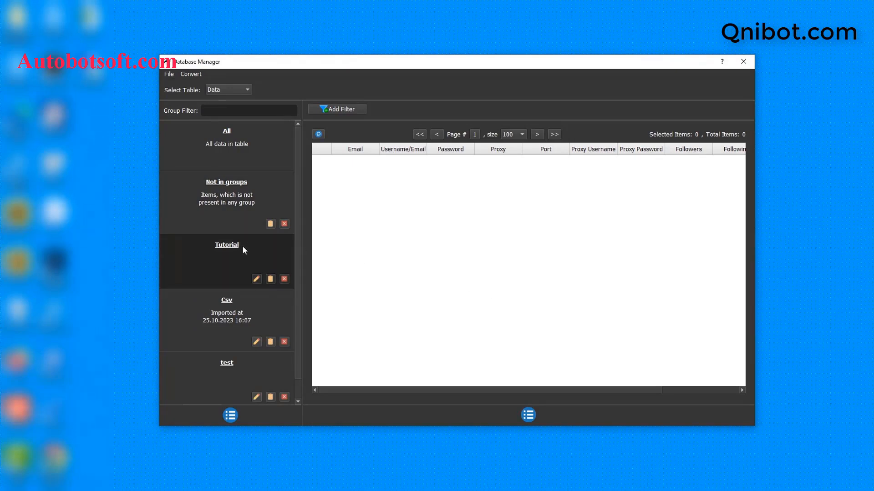
{"action": "left_click", "coordinate": [529, 415]}
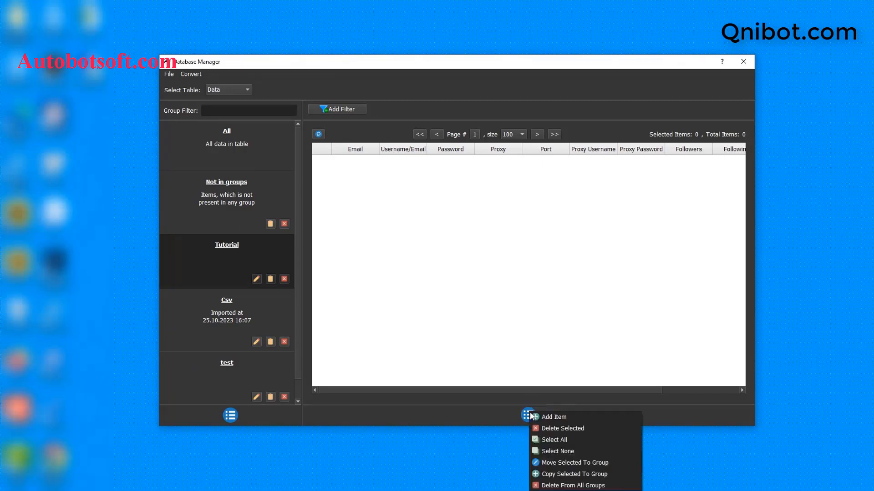
{"action": "left_click", "coordinate": [553, 418]}
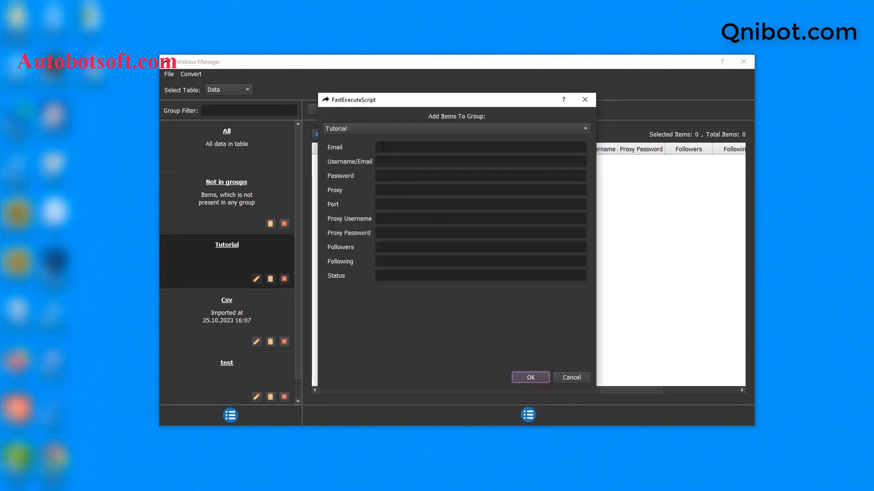
{"action": "left_click", "coordinate": [383, 147]}
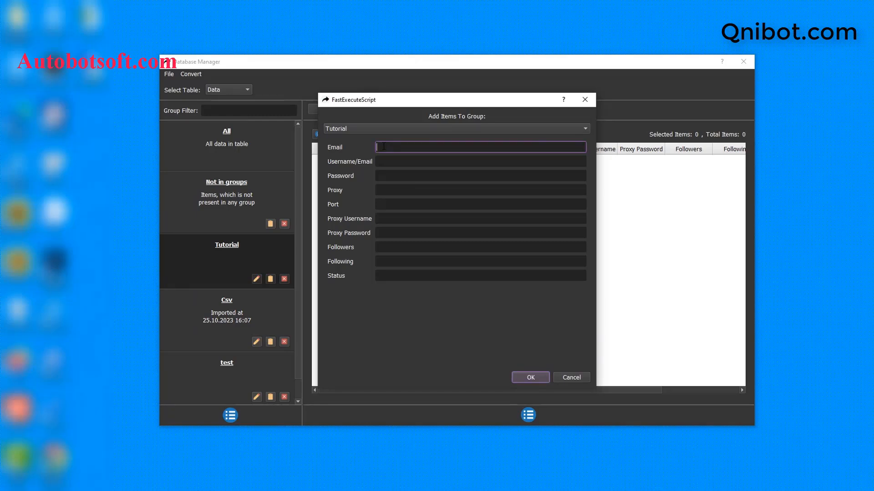
Fill in the new item's Username/Email with the same email address and enter the account password
{"action": "left_click", "coordinate": [387, 161]}
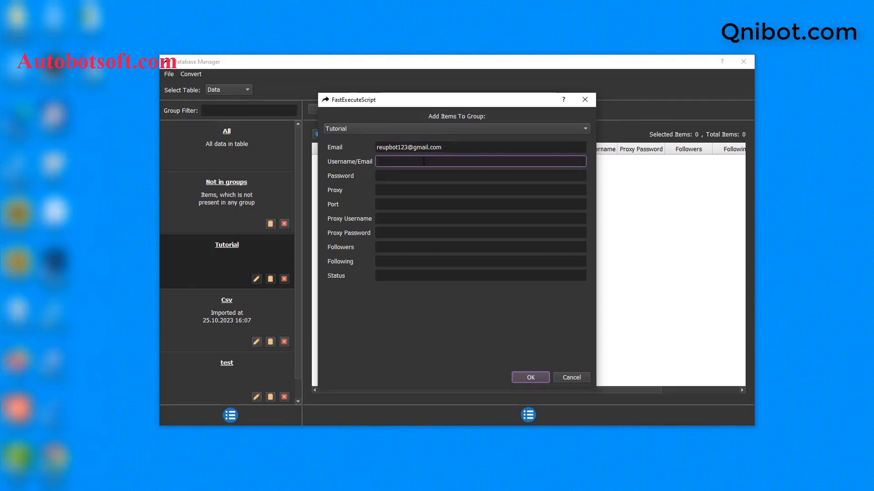
{"action": "key", "text": "ctrl+v"}
{"action": "left_click", "coordinate": [419, 175]}
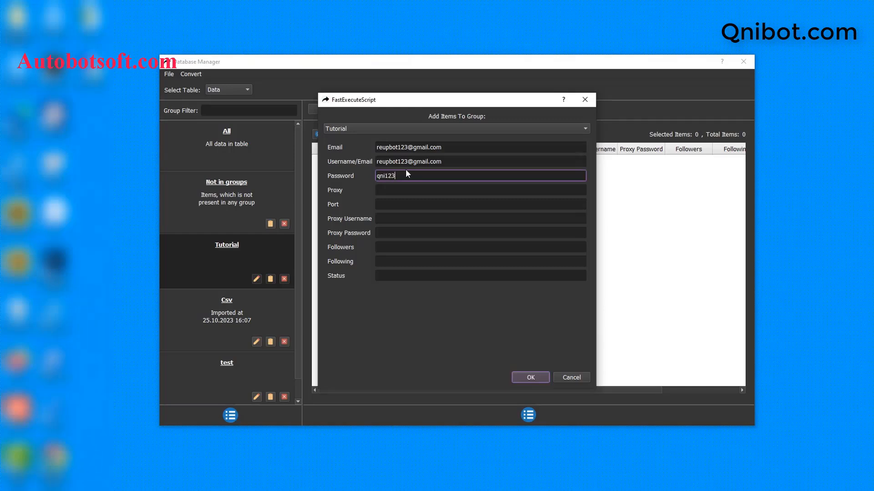
{"action": "left_click", "coordinate": [454, 190]}
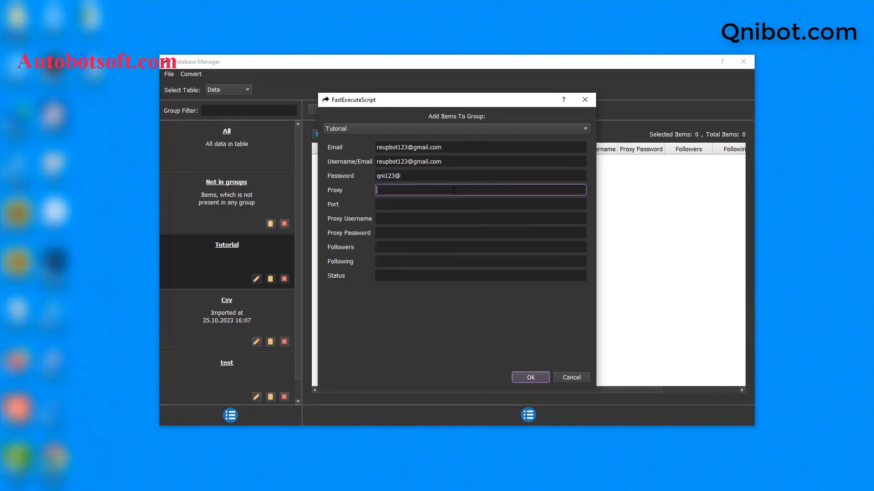
{"action": "type", "text": "23.236.218.139"}
{"action": "left_click", "coordinate": [407, 201]}
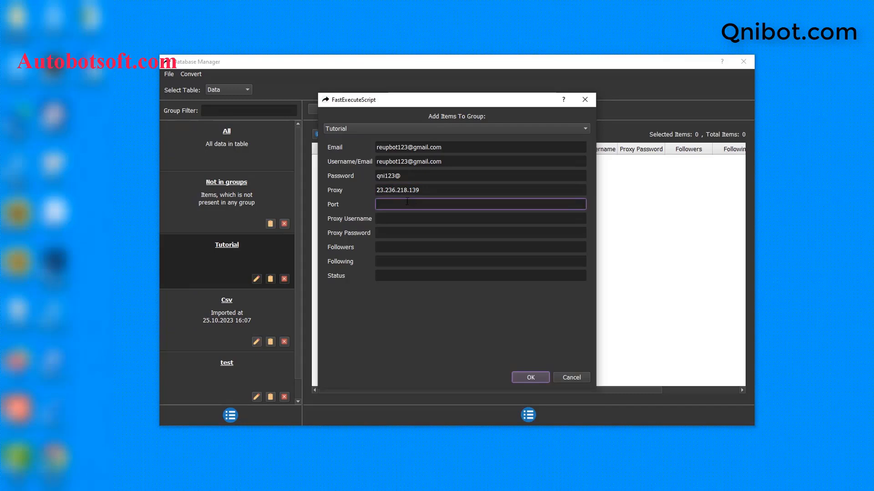
{"action": "type", "text": "99793"}
{"action": "left_click", "coordinate": [395, 217]}
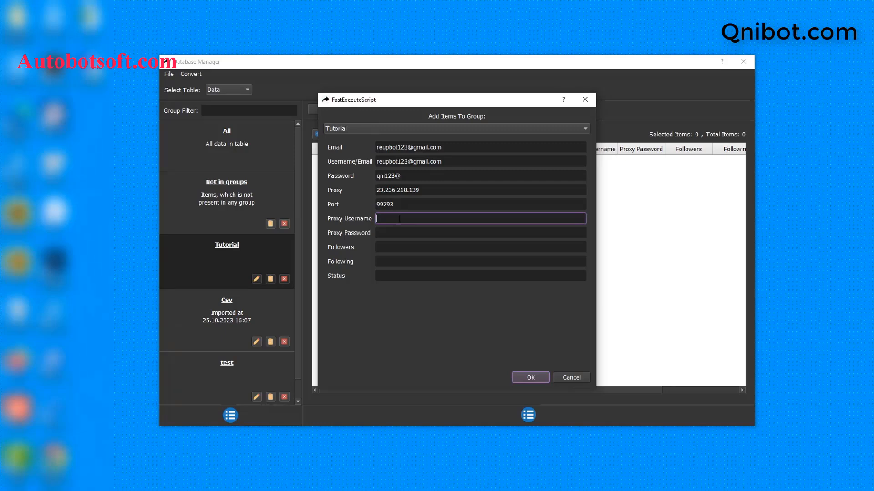
{"action": "left_click", "coordinate": [397, 234]}
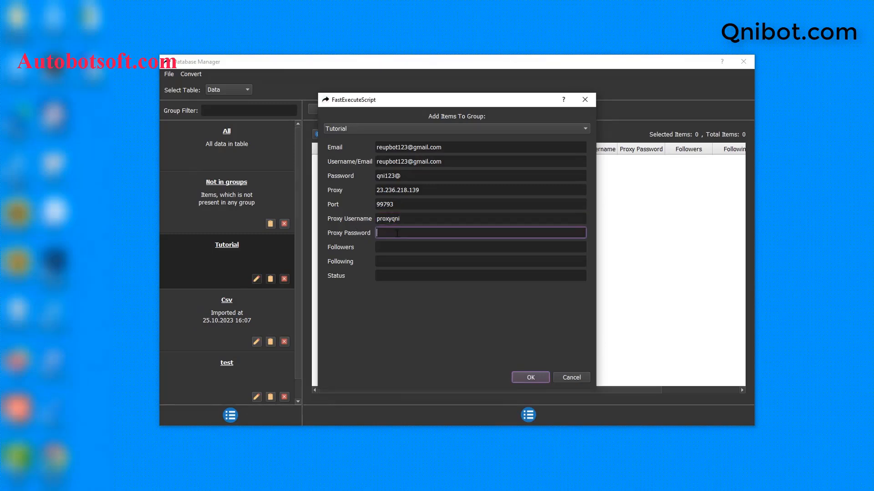
{"action": "left_click", "coordinate": [531, 377]}
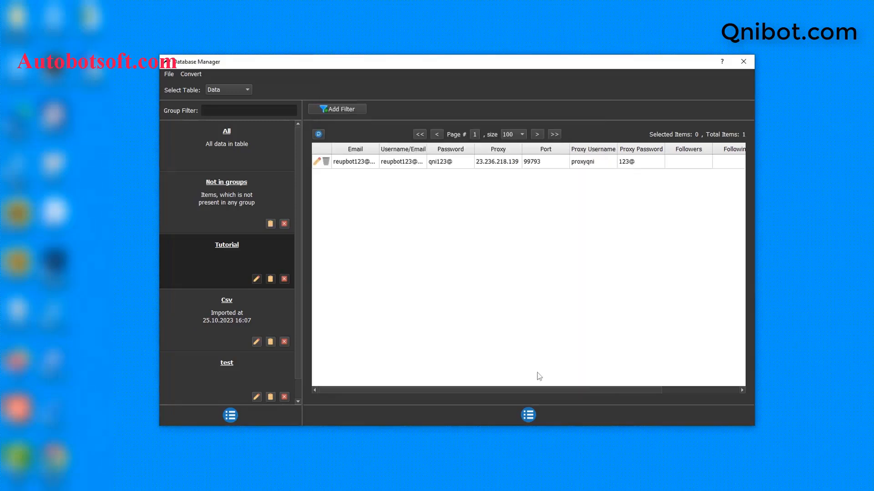
{"action": "left_click", "coordinate": [530, 420]}
{"action": "left_click", "coordinate": [542, 424]}
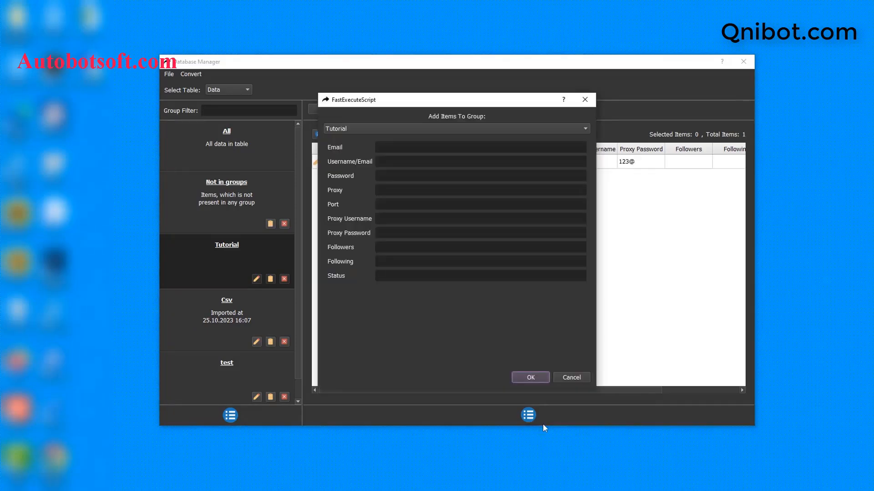
{"action": "left_click", "coordinate": [588, 101]}
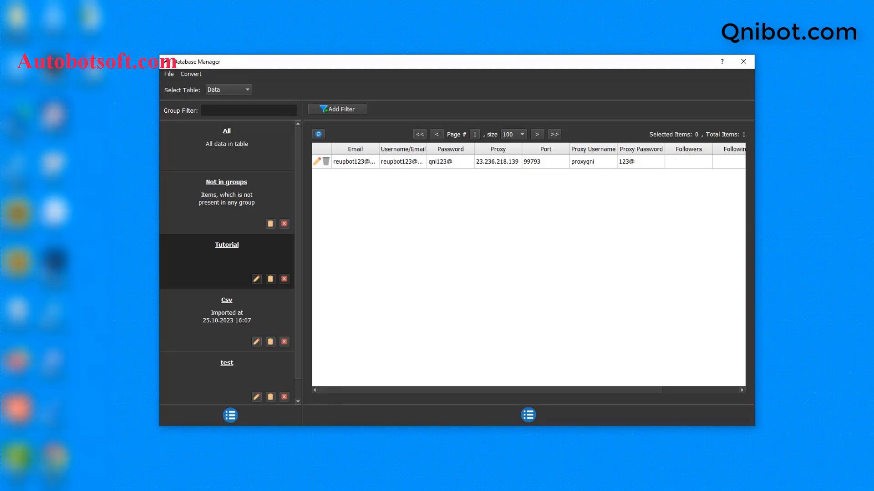
Create a text file named tiktok-accounts.txt in the qnibot folder on drive D
{"action": "right_click", "coordinate": [260, 284]}
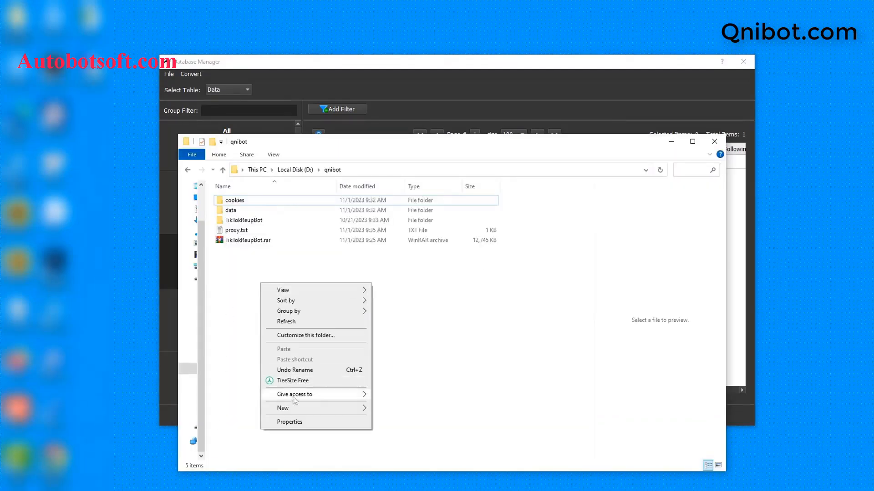
{"action": "mouse_move", "coordinate": [319, 408]}
{"action": "left_click", "coordinate": [387, 386]}
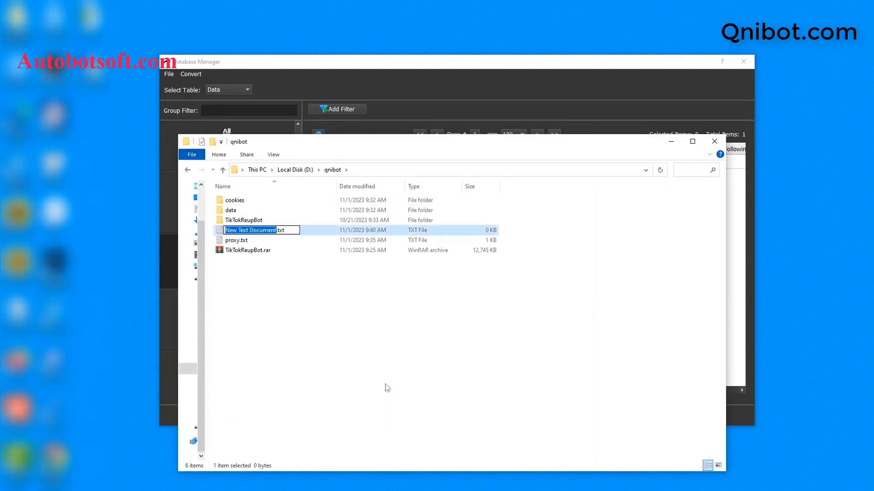
{"action": "type", "text": "tiktoka"}
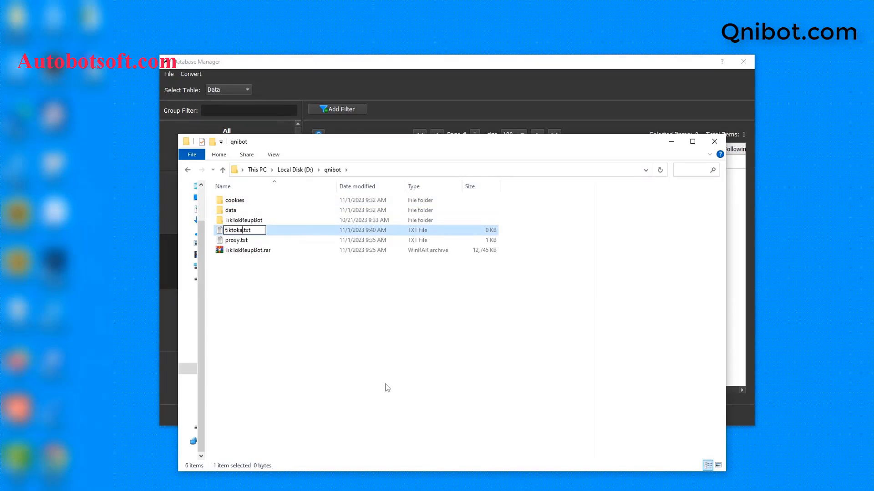
{"action": "key", "text": "BackSpace"}
{"action": "type", "text": "-accounts"}
{"action": "key", "text": "Return"}
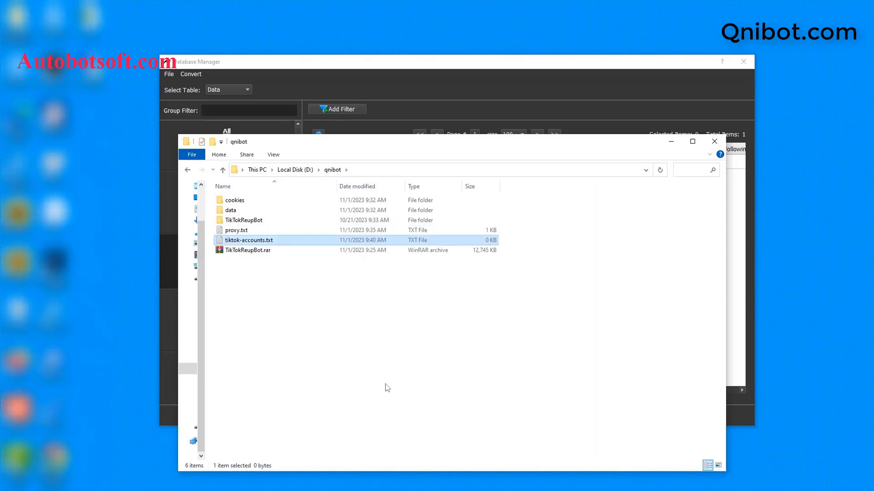
Open tiktok-accounts.txt in Notepad, minimize the folder window and place the empty file over the Database Manager
{"action": "double_click", "coordinate": [323, 242]}
{"action": "left_click", "coordinate": [483, 163]}
{"action": "left_click", "coordinate": [496, 261]}
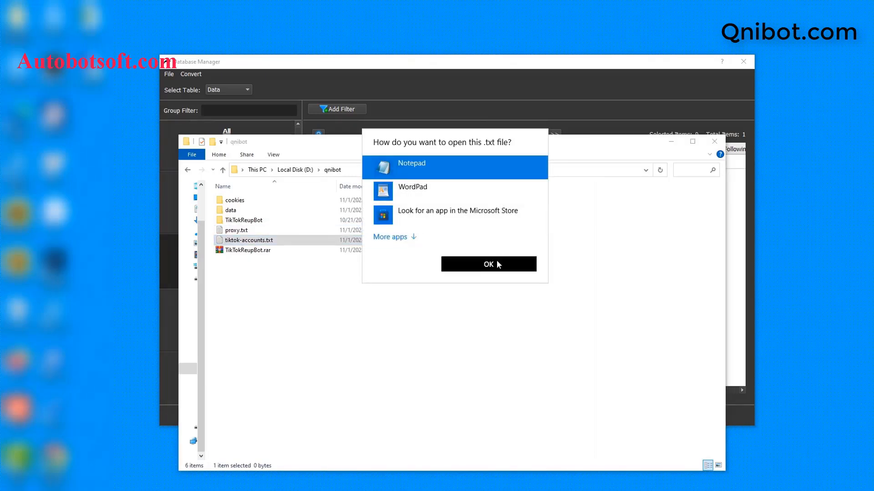
{"action": "left_click", "coordinate": [664, 143]}
{"action": "left_click_drag", "start_coordinate": [665, 325], "coordinate": [511, 252]}
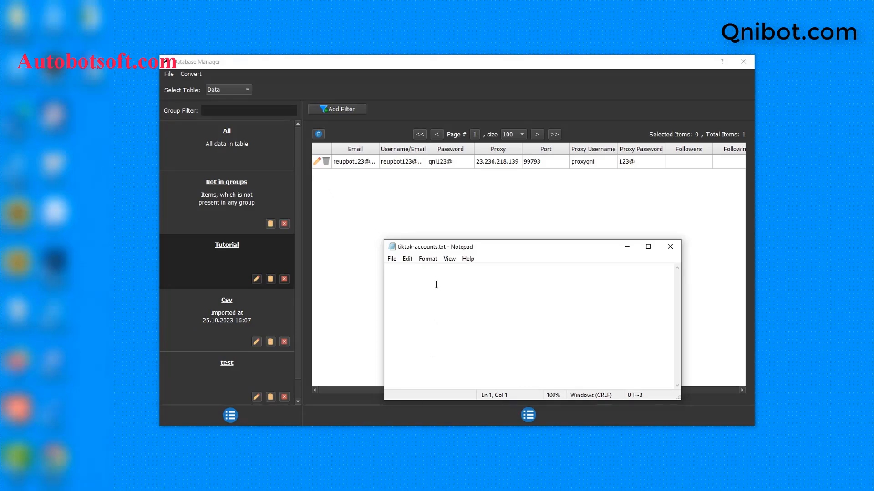
Write the first account line as comma-separated email, username email and account password, and start a second line
{"action": "key", "text": "ctrl+v"}
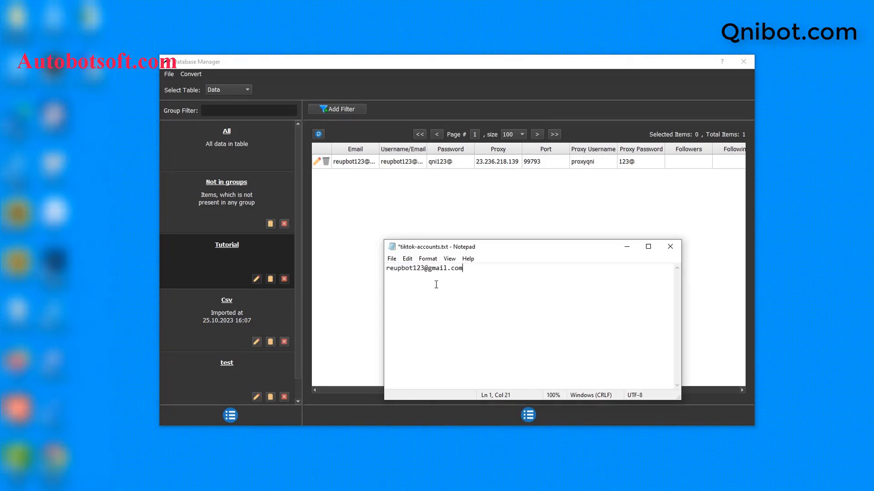
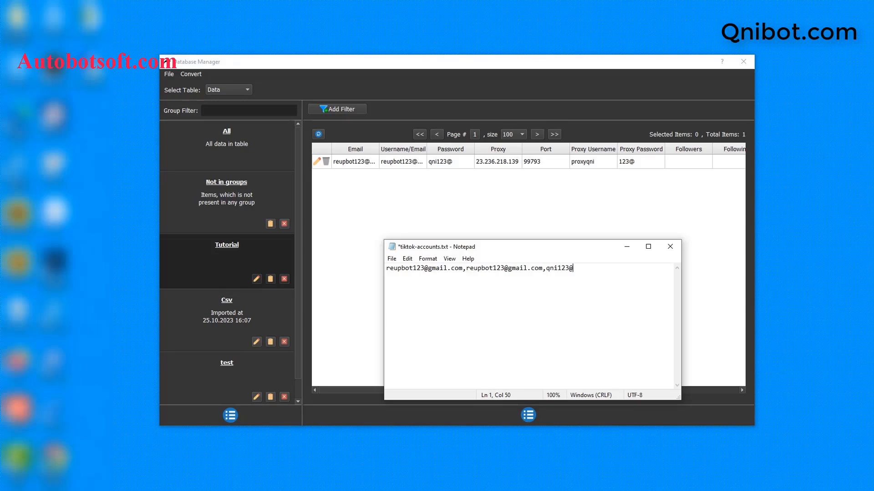
{"action": "key", "text": "Return"}
{"action": "key", "text": "Return"}
{"action": "key", "text": "Return"}
{"action": "key", "text": "BackSpace"}
{"action": "key", "text": "BackSpace"}
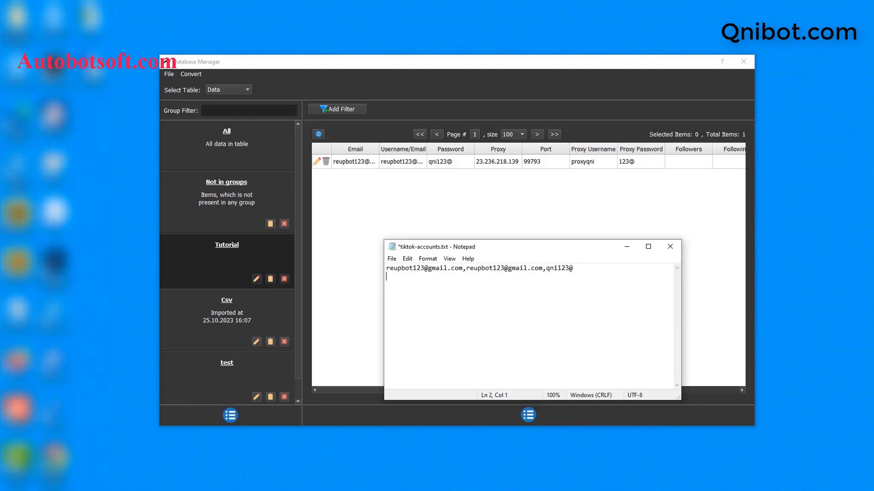
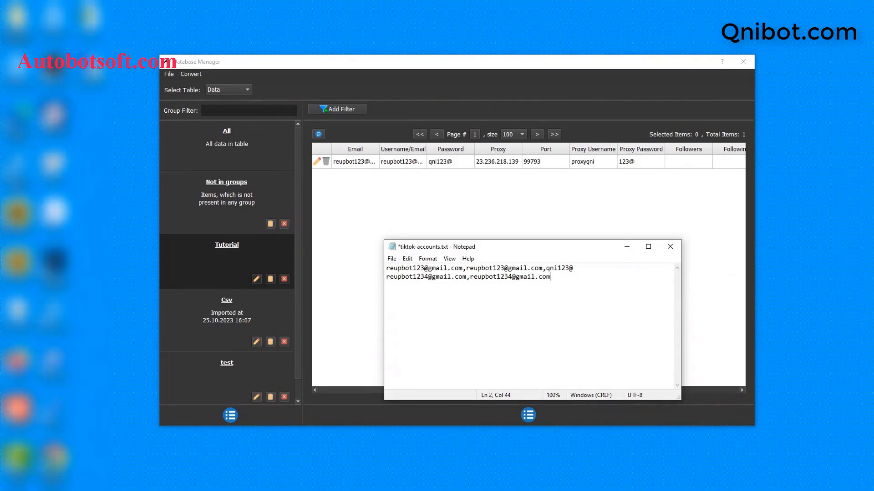
Begin the second account line with its email address and the same address as username, separated by a comma
{"action": "type", "text": "23.236.218.139"}
{"action": "type", "text": ","}
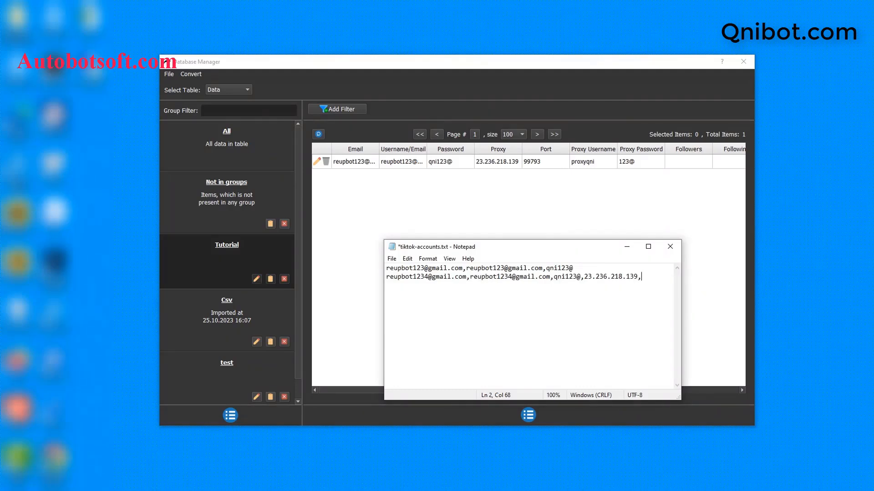
{"action": "type", "text": "99793"}
{"action": "left_click_drag", "start_coordinate": [681, 290], "coordinate": [792, 288]}
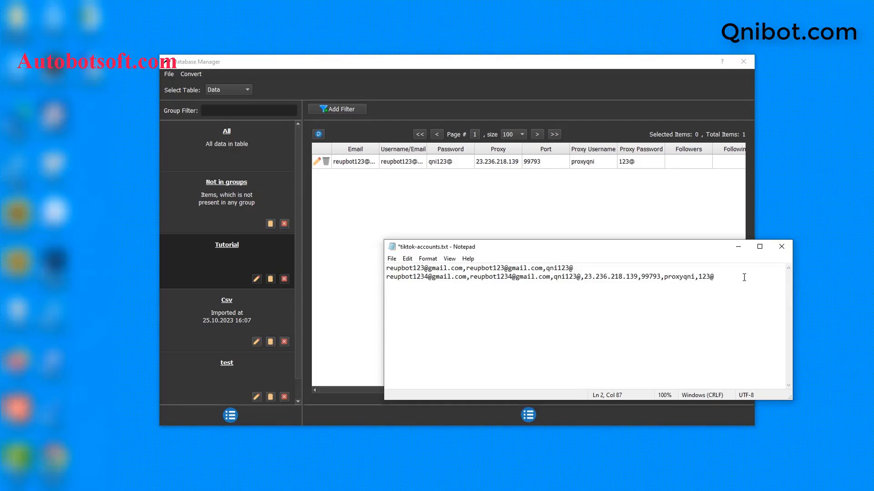
Remove the extra blank lines after the second account and save tiktok-accounts.txt
{"action": "key", "text": "Return"}
{"action": "key", "text": "Return"}
{"action": "key", "text": "BackSpace"}
{"action": "key", "text": "BackSpace"}
{"action": "left_click", "coordinate": [391, 260]}
{"action": "left_click", "coordinate": [407, 301]}
Import D:/qnibot/tiktok-accounts.txt into the Data table as CSV, keeping the default column format
{"action": "left_click", "coordinate": [190, 74]}
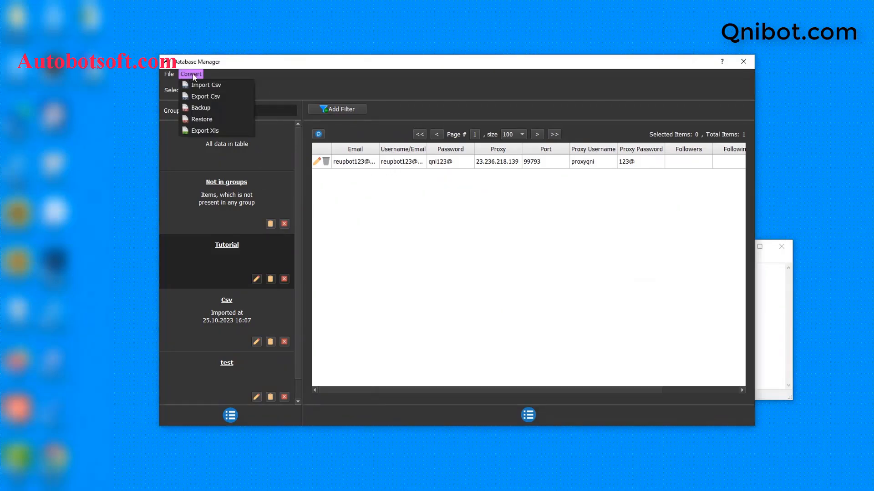
{"action": "left_click", "coordinate": [204, 86]}
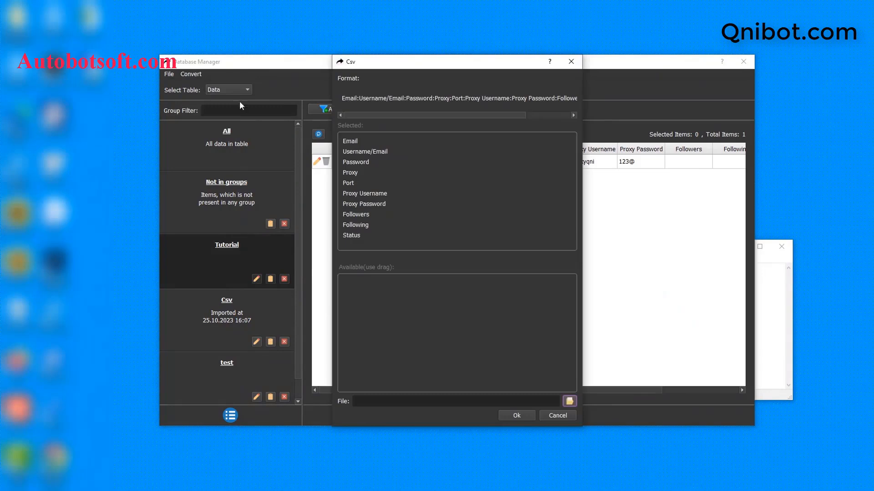
{"action": "left_click", "coordinate": [570, 402]}
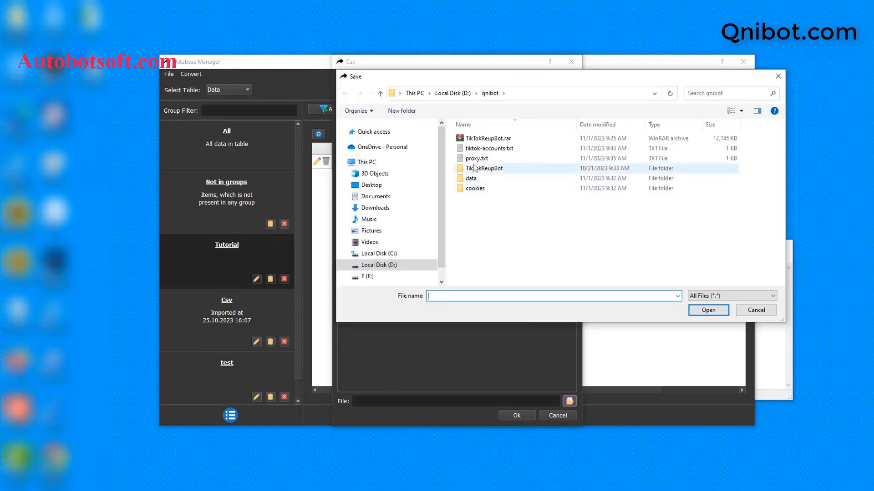
{"action": "left_click", "coordinate": [475, 150]}
{"action": "left_click", "coordinate": [708, 310]}
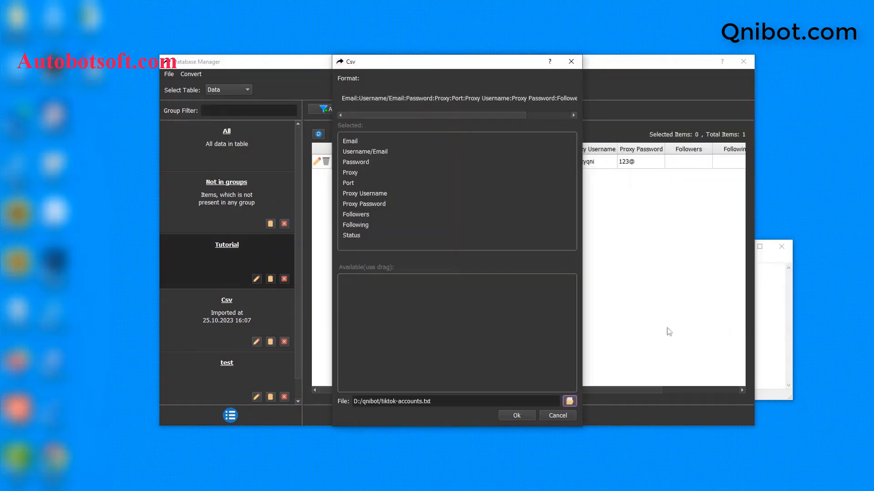
{"action": "left_click", "coordinate": [517, 415]}
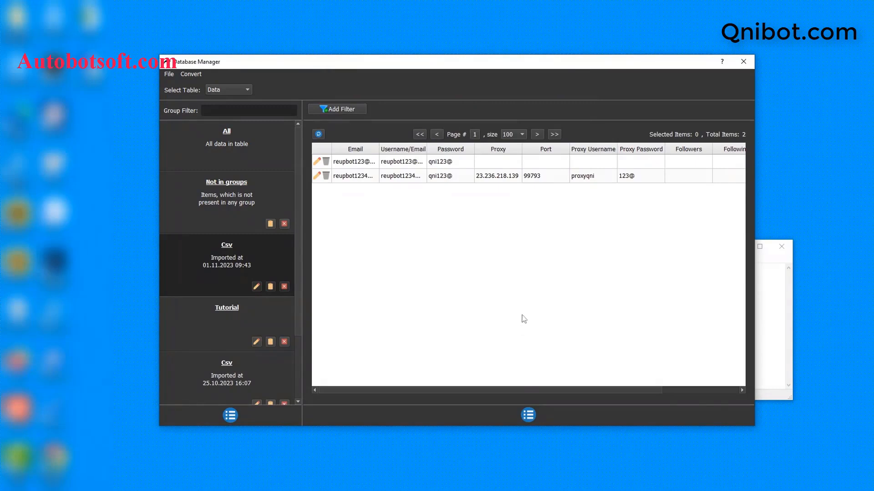
Compare the imported account rows with the lines in tiktok-accounts.txt, and close the text file
{"action": "left_click", "coordinate": [797, 306]}
{"action": "left_click_drag", "start_coordinate": [636, 249], "coordinate": [569, 252]}
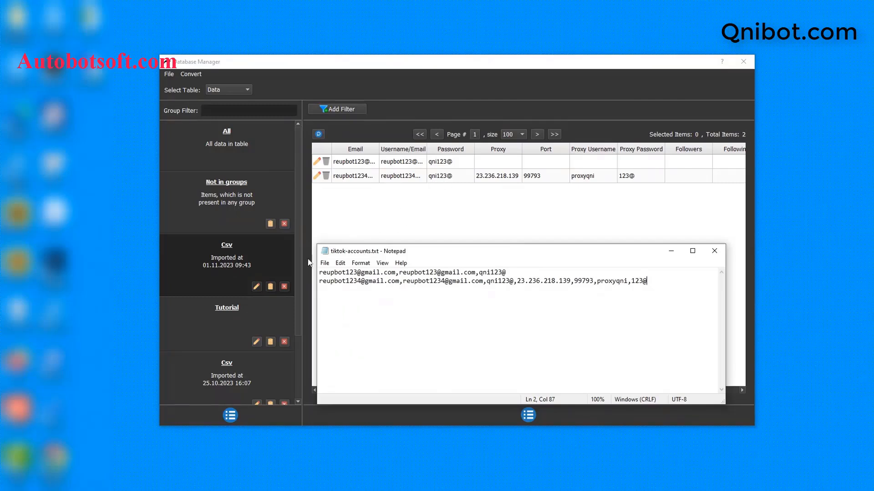
{"action": "left_click", "coordinate": [714, 251]}
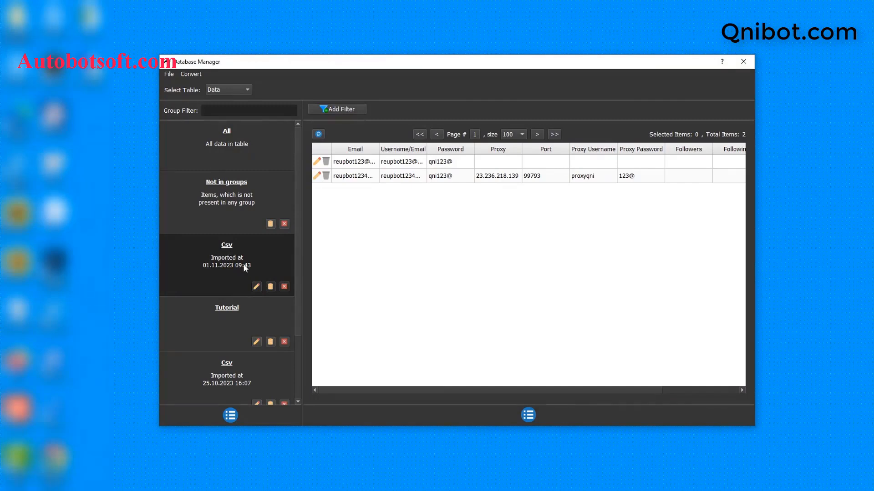
Rename the newly imported Csv group to Tutorial 2 and close the Database Manager
{"action": "left_click", "coordinate": [256, 286]}
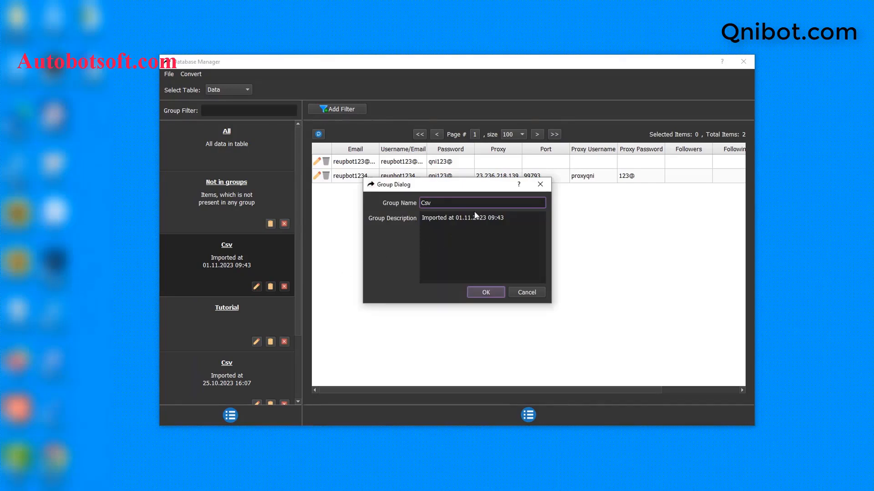
{"action": "key", "text": "ctrl+a"}
{"action": "key", "text": "BackSpace"}
{"action": "type", "text": "Tutorial 2"}
{"action": "left_click", "coordinate": [481, 292]}
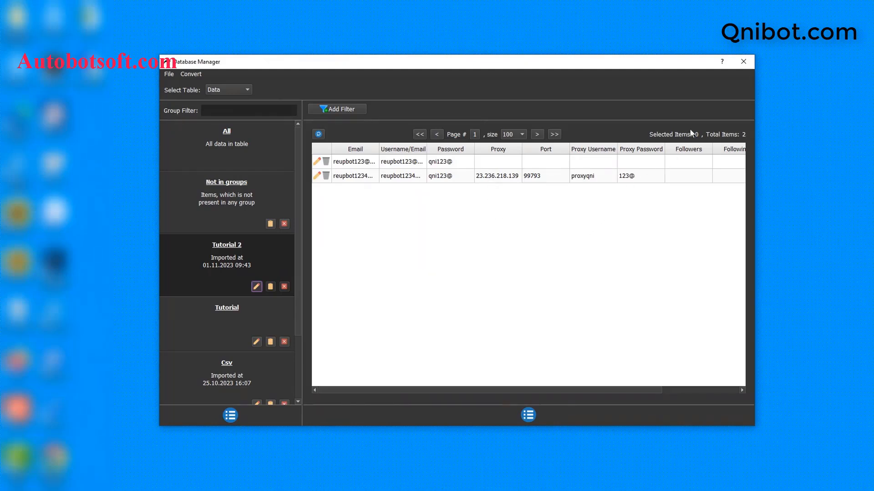
{"action": "left_click", "coordinate": [741, 66]}
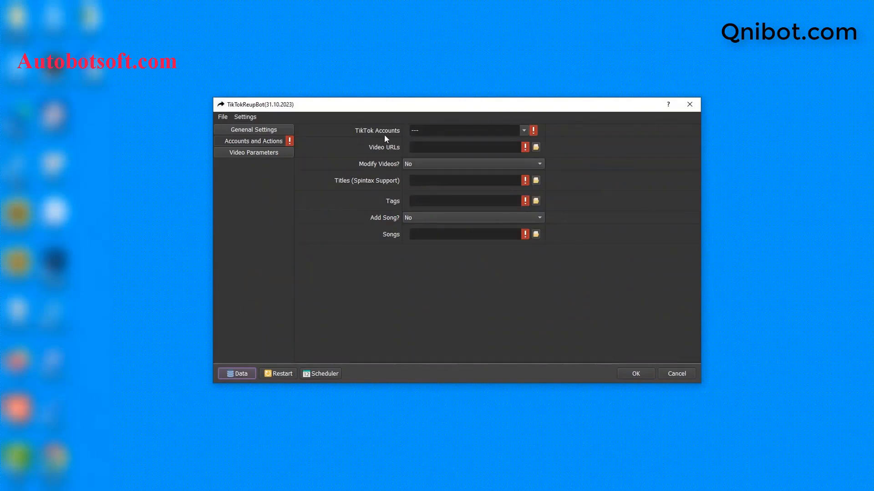
Set the TikTok Accounts option to the Tutorial 2 group
{"action": "left_click", "coordinate": [524, 130]}
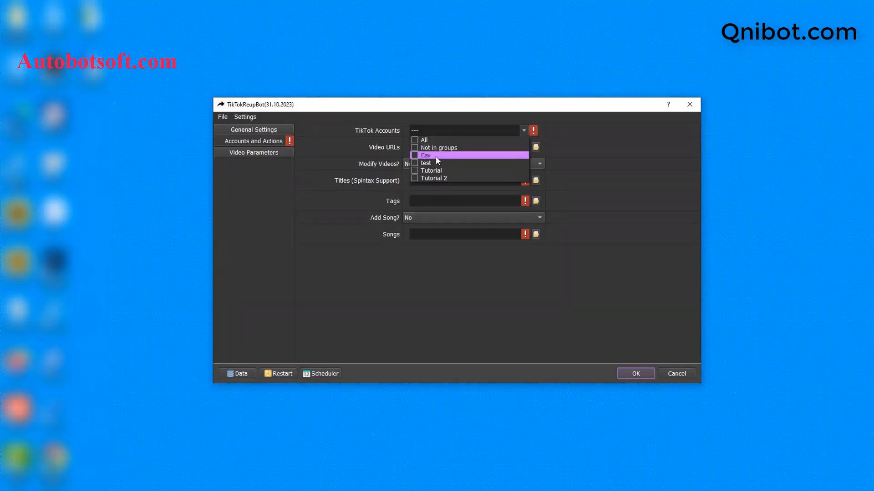
{"action": "left_click", "coordinate": [414, 178]}
{"action": "left_click", "coordinate": [587, 170]}
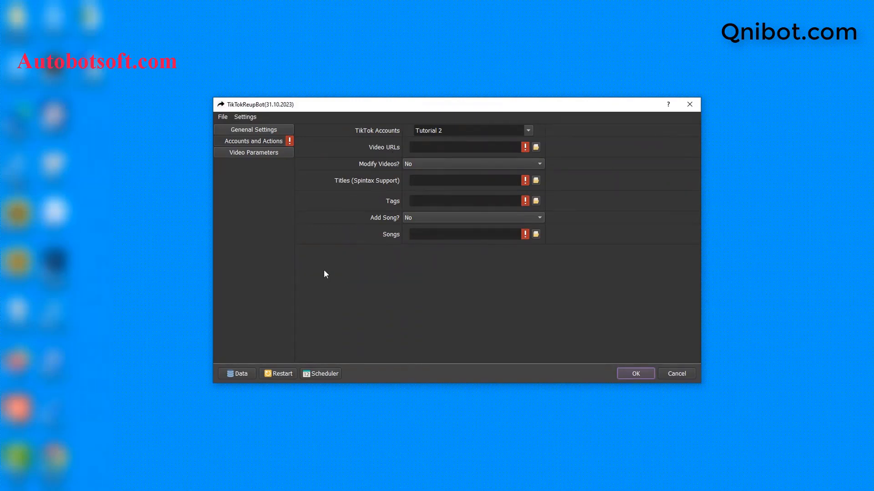
Switch to File Explorer and create a text file named video-urls.txt in the D: drive's qnibot folder
{"action": "key", "text": "alt+Tab"}
{"action": "right_click", "coordinate": [259, 279]}
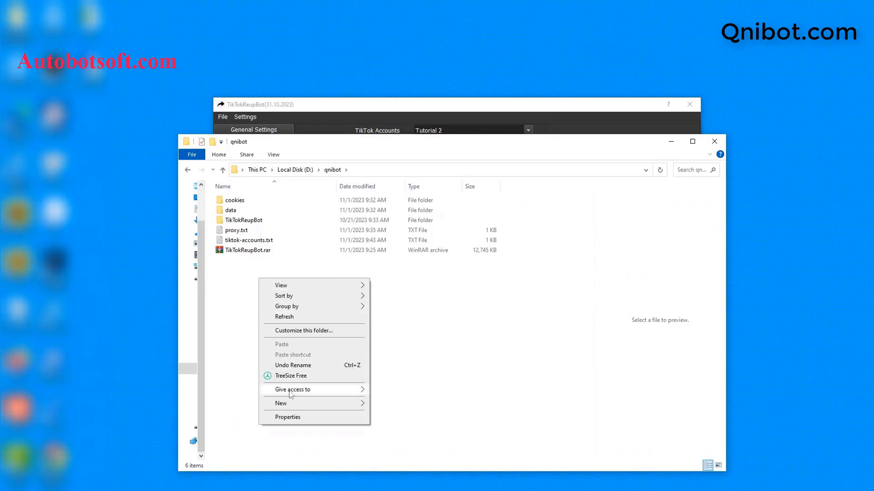
{"action": "mouse_move", "coordinate": [319, 403]}
{"action": "left_click", "coordinate": [382, 384]}
{"action": "type", "text": "video-"}
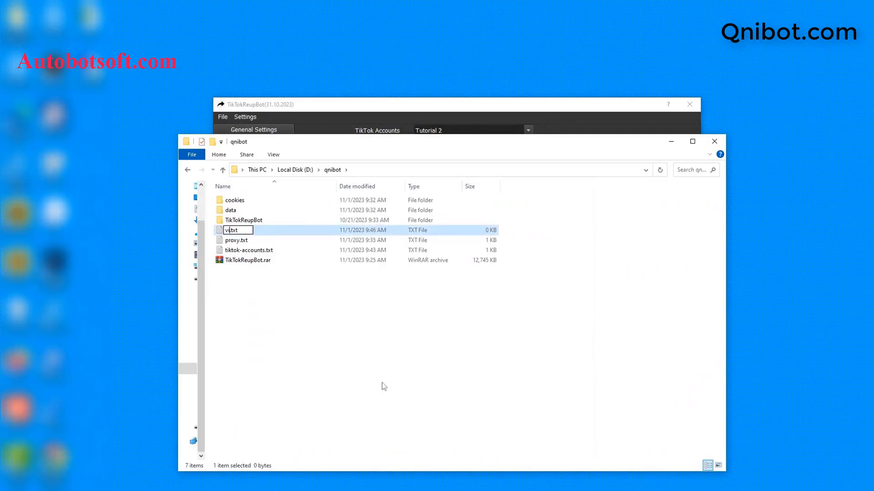
{"action": "type", "text": "urls"}
{"action": "key", "text": "Return"}
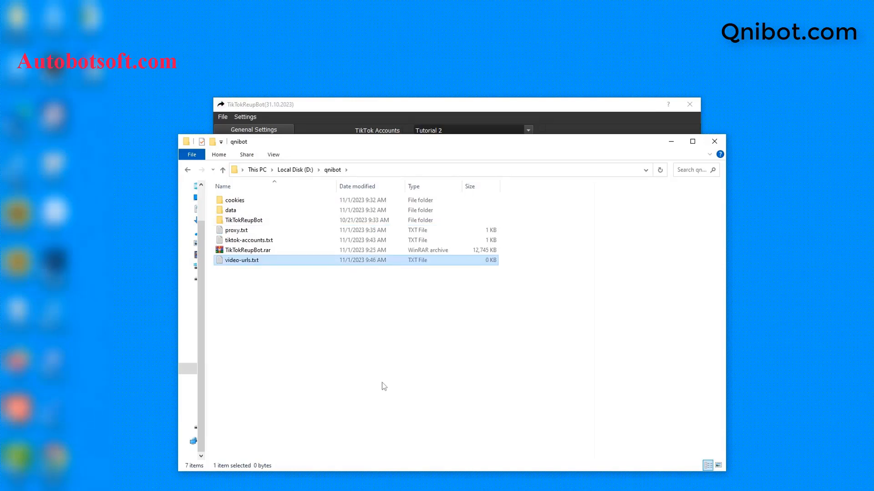
Open video-urls.txt in Notepad and minimize the qnibot folder window
{"action": "double_click", "coordinate": [287, 261]}
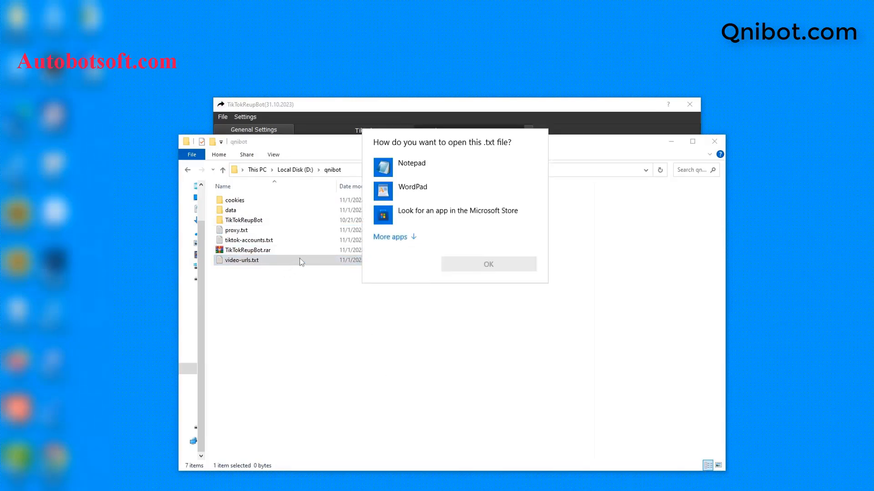
{"action": "left_click", "coordinate": [446, 169]}
{"action": "left_click", "coordinate": [484, 262]}
{"action": "left_click", "coordinate": [671, 142]}
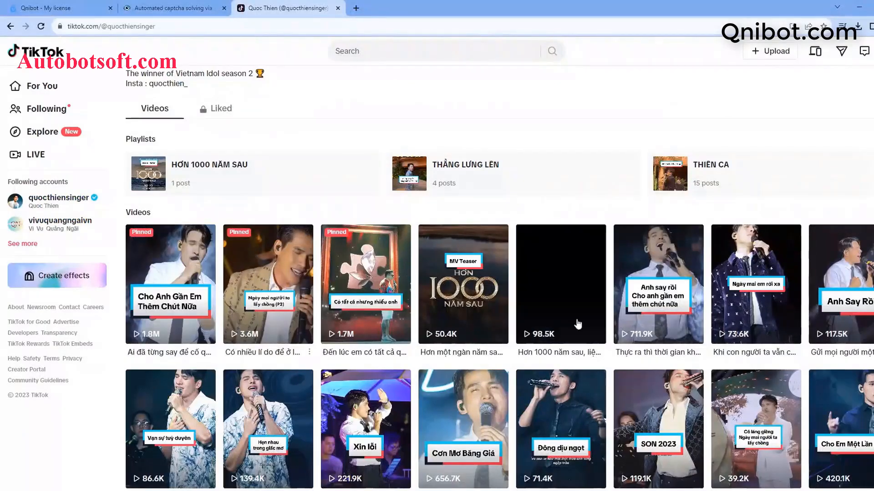
Copy the URL of the first pinned video on the quocthiensinger TikTok profile into video-urls.txt
{"action": "left_click", "coordinate": [185, 302]}
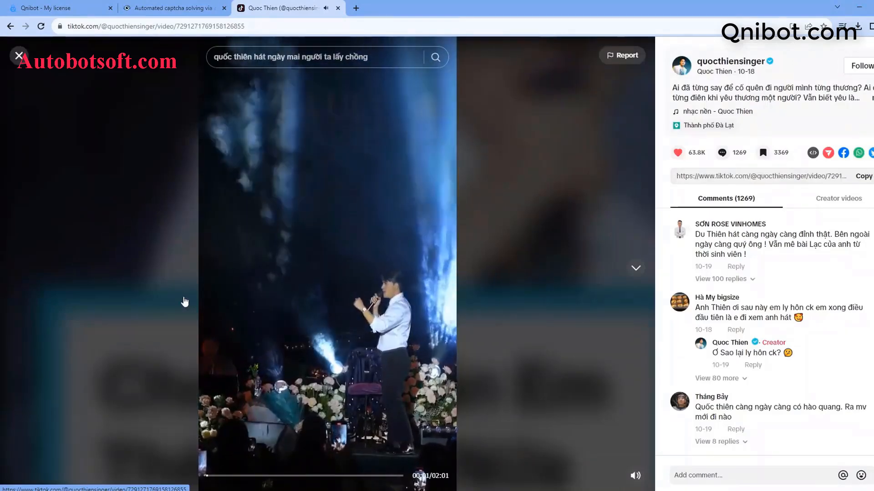
{"action": "double_click", "coordinate": [271, 26]}
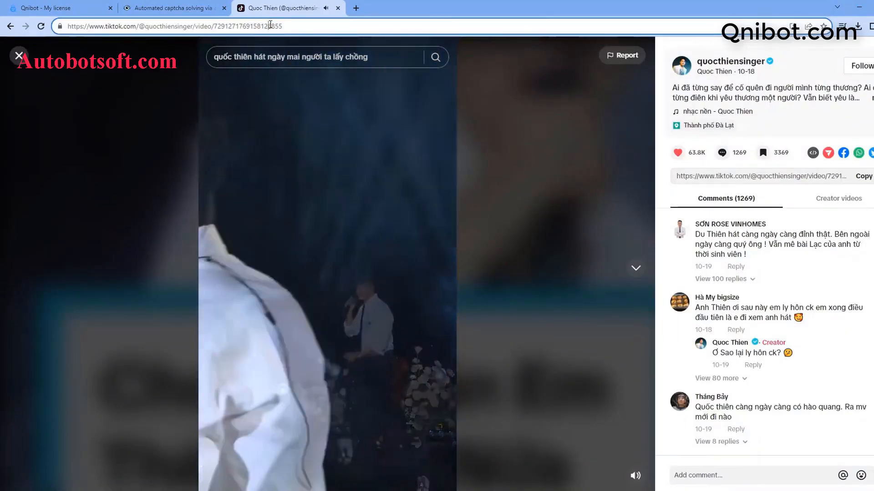
{"action": "key", "text": "ctrl+a"}
{"action": "key", "text": "ctrl+c"}
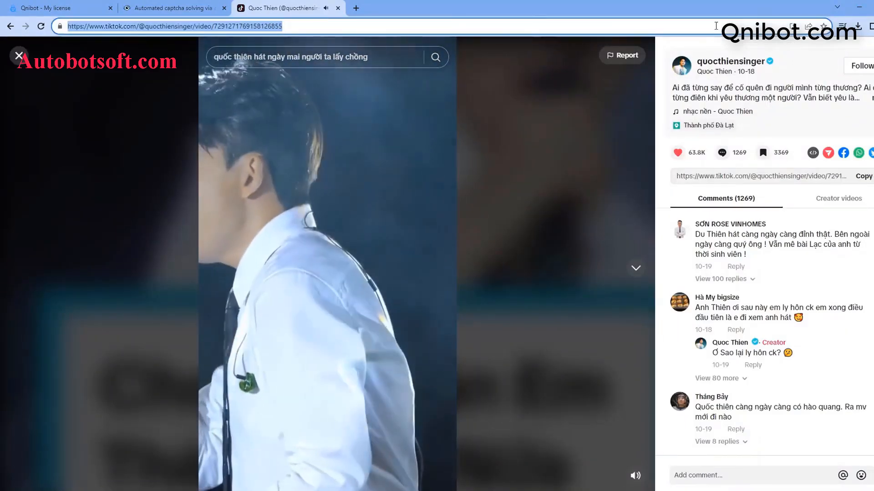
{"action": "left_click", "coordinate": [859, 7]}
{"action": "key", "text": "ctrl+v"}
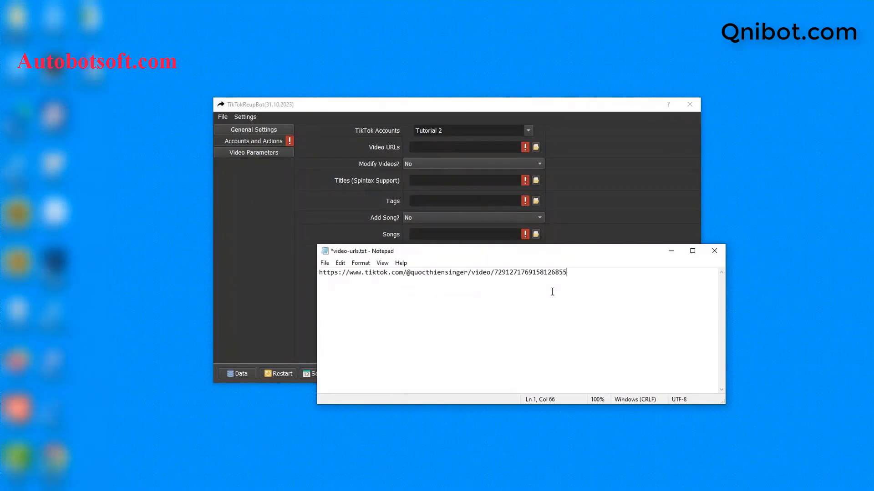
Return to the TikTok profile in the browser and copy the third pinned video's URL onto the second line of video-urls.txt
{"action": "left_click", "coordinate": [222, 490]}
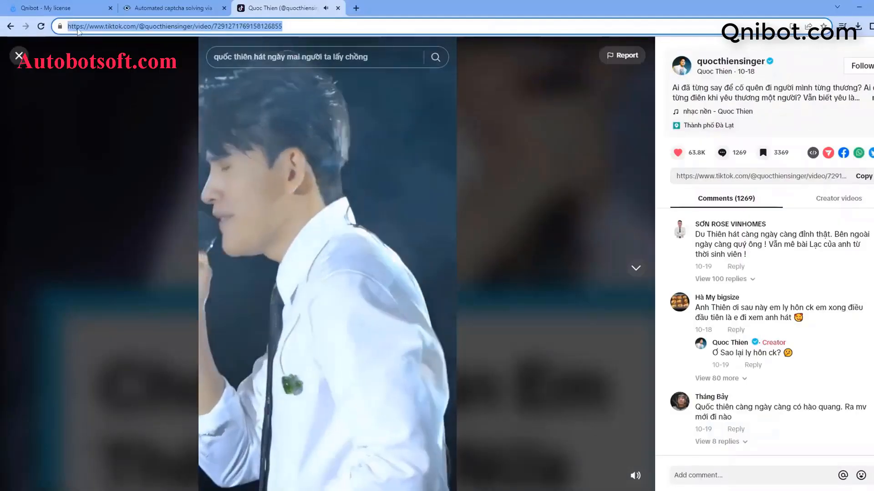
{"action": "left_click", "coordinate": [22, 60]}
{"action": "left_click", "coordinate": [355, 282]}
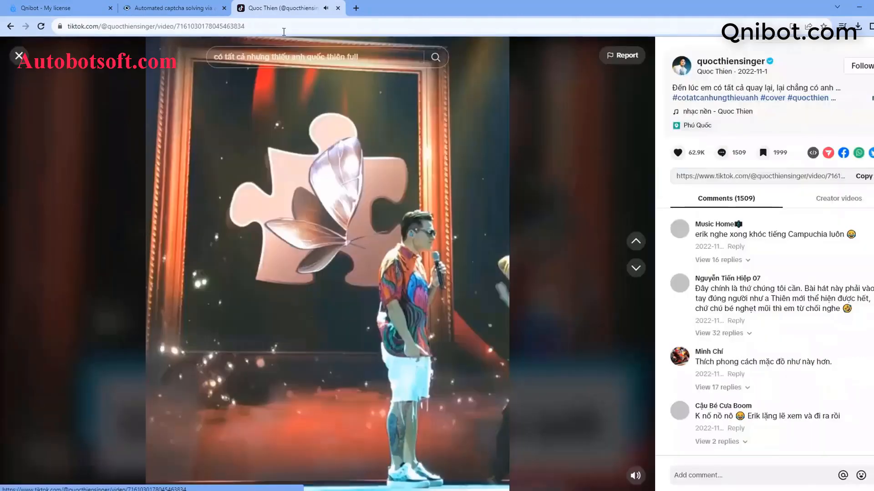
{"action": "left_click", "coordinate": [278, 22]}
{"action": "key", "text": "ctrl+c"}
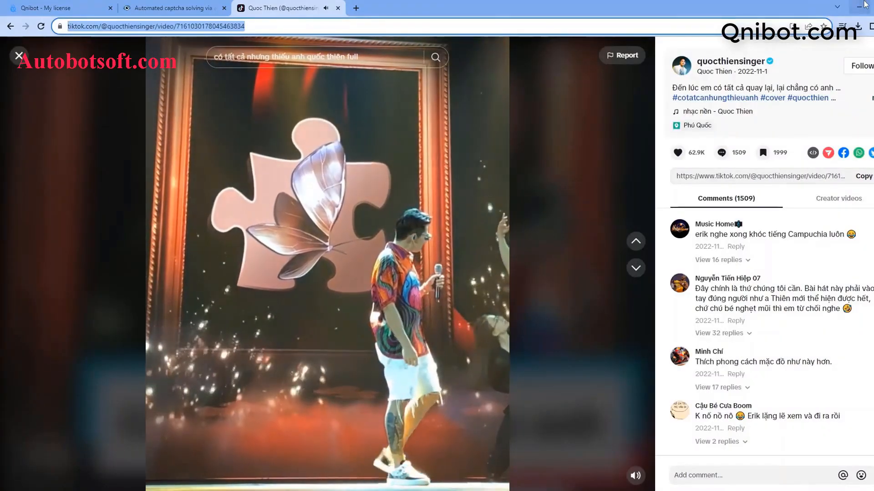
{"action": "left_click", "coordinate": [858, 8]}
{"action": "key", "text": "Return"}
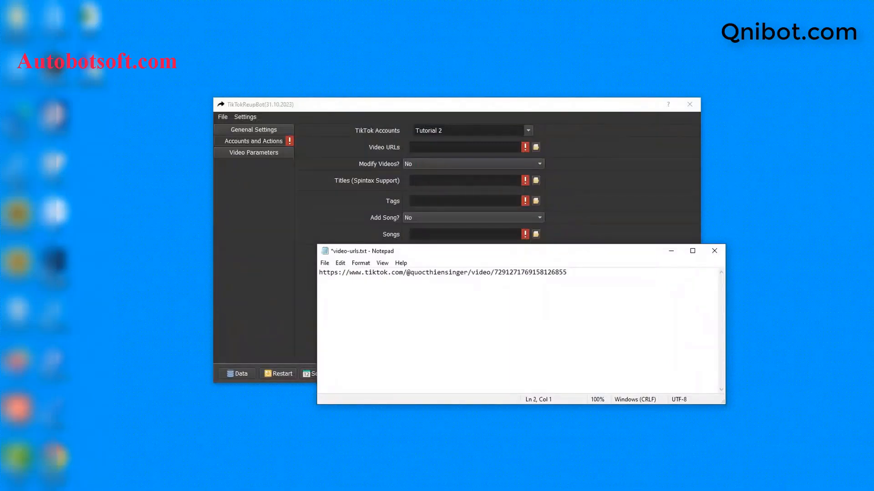
{"action": "key", "text": "ctrl+v"}
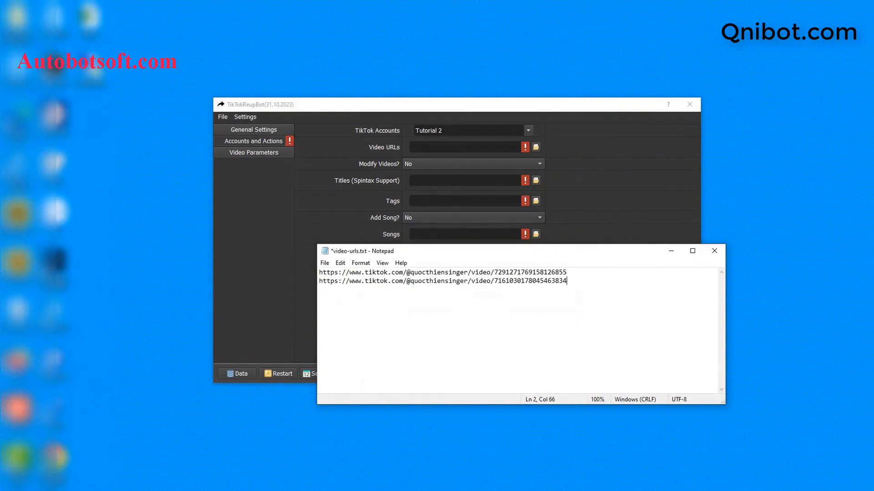
Clear any blank lines after the second URL, save video-urls.txt and minimize Notepad
{"action": "key", "text": "Return"}
{"action": "key", "text": "Return"}
{"action": "key", "text": "BackSpace"}
{"action": "key", "text": "BackSpace"}
{"action": "left_click", "coordinate": [325, 263]}
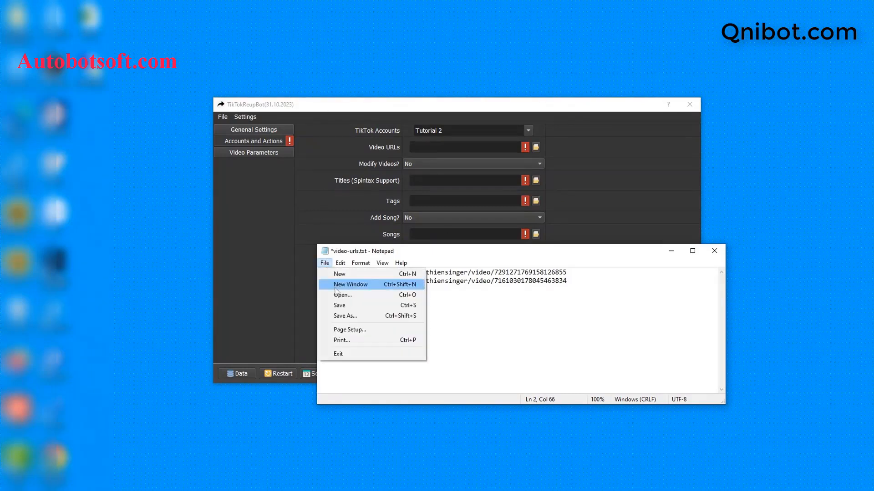
{"action": "left_click", "coordinate": [355, 304]}
{"action": "left_click", "coordinate": [671, 251]}
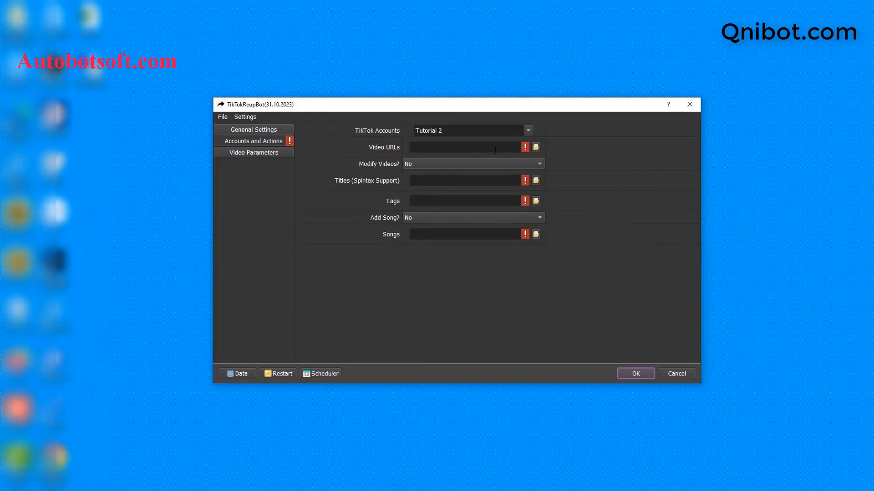
Load D:/qnibot/video-urls.txt as the Video URLs file in TikTokReupBot
{"action": "left_click", "coordinate": [536, 148]}
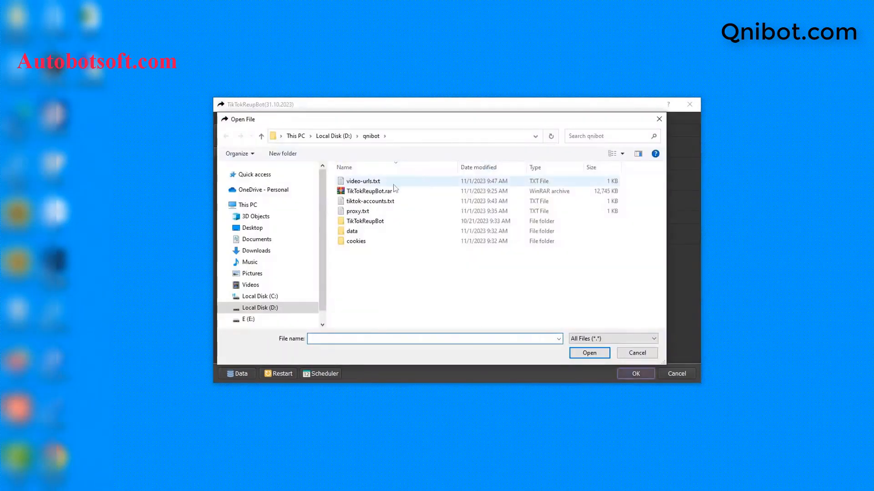
{"action": "left_click", "coordinate": [364, 182]}
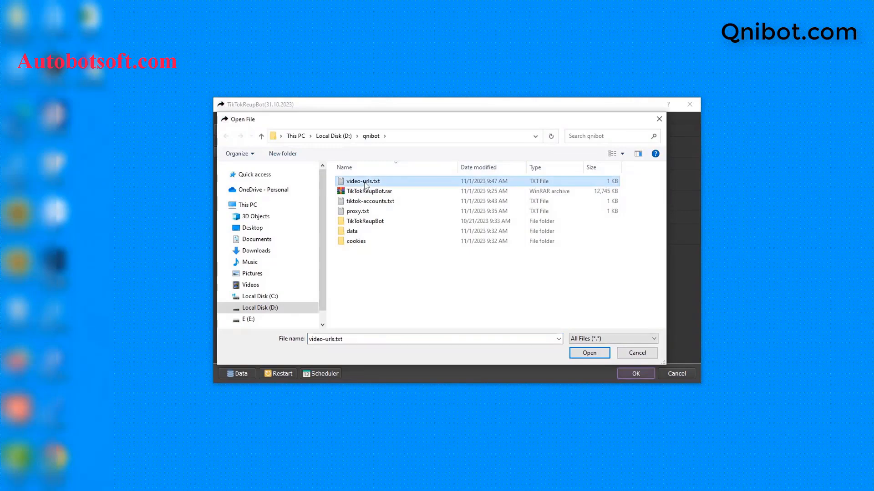
{"action": "left_click", "coordinate": [589, 354]}
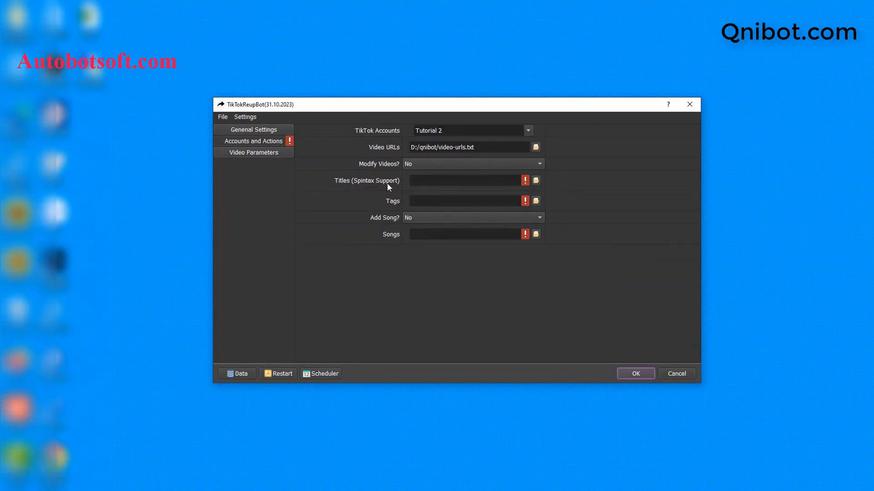
Switch back to the qnibot folder in File Explorer and create a text file named titles.txt
{"action": "left_click", "coordinate": [201, 488]}
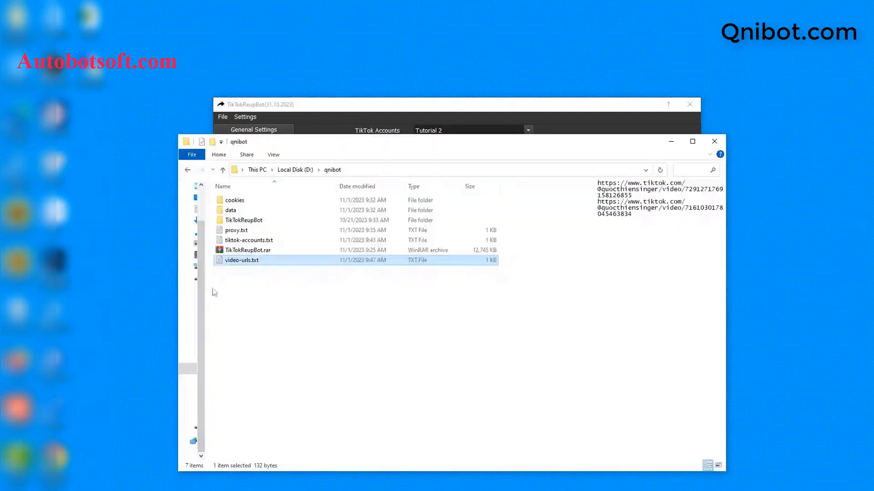
{"action": "right_click", "coordinate": [241, 299]}
{"action": "mouse_move", "coordinate": [279, 424]}
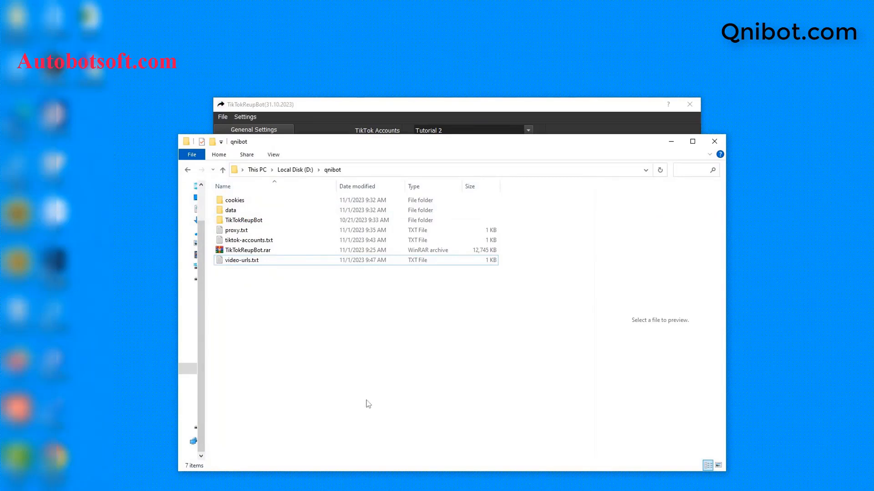
{"action": "left_click", "coordinate": [368, 402]}
{"action": "type", "text": "titles"}
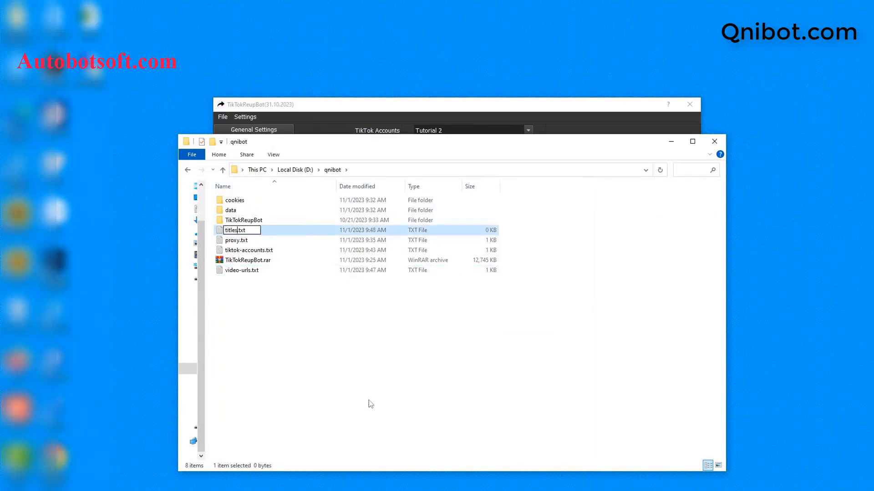
{"action": "key", "text": "Return"}
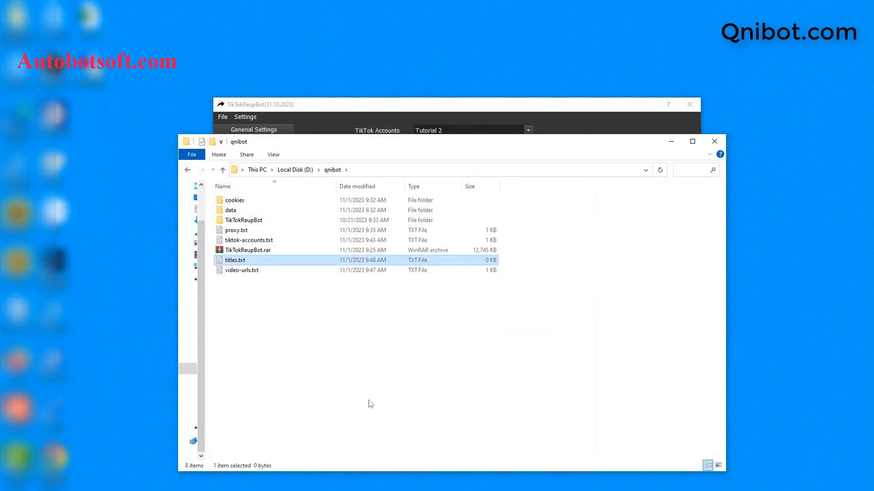
Open titles.txt in Notepad and minimize the File Explorer window
{"action": "double_click", "coordinate": [273, 261]}
{"action": "left_click", "coordinate": [419, 157]}
{"action": "left_click", "coordinate": [483, 260]}
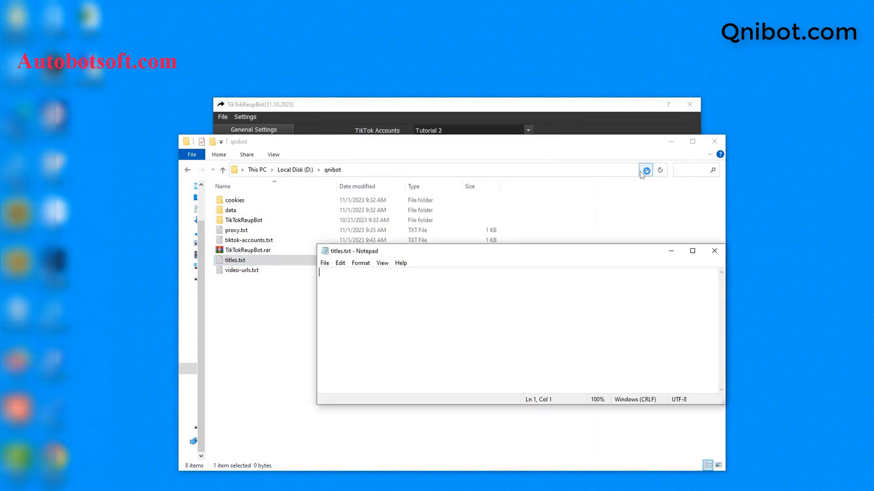
{"action": "left_click", "coordinate": [671, 141]}
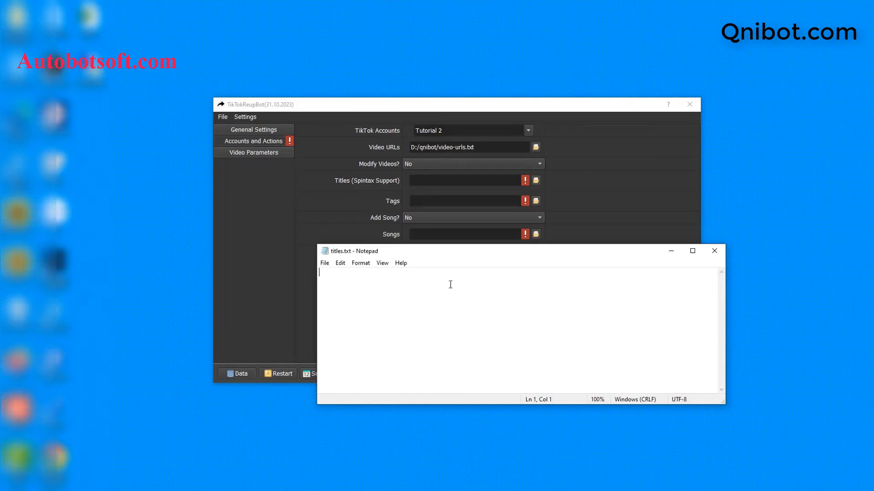
Enter "{hi|hello} {Sir|Bro} !", "My song" and "Hi all" on separate lines and save titles.txt
{"action": "type", "text": "{hi|hello} {Sir|Bro} !"}
{"action": "key", "text": "Return"}
{"action": "type", "text": "My song"}
{"action": "key", "text": "Return"}
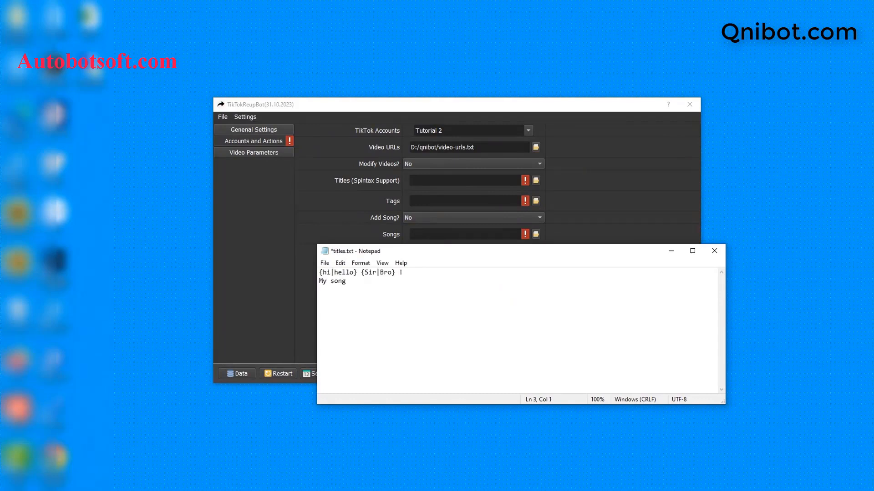
{"action": "type", "text": "Hi all"}
{"action": "left_click", "coordinate": [329, 265]}
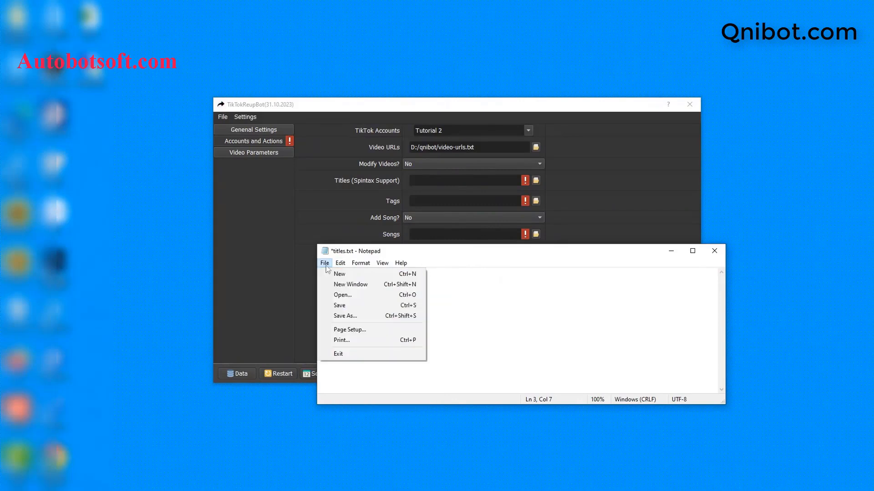
{"action": "left_click", "coordinate": [325, 266]}
{"action": "left_click", "coordinate": [324, 263]}
{"action": "left_click", "coordinate": [334, 306]}
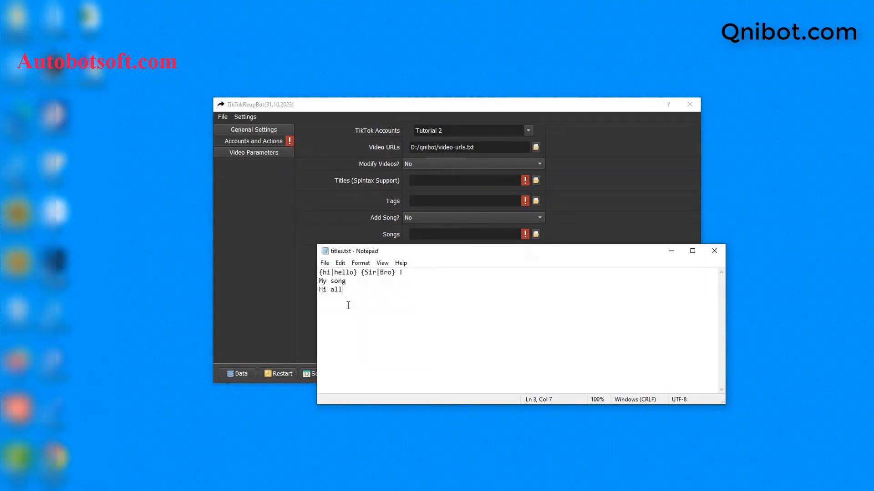
Load D:/qnibot/titles.txt as the Titles file in TikTokReupBot and close the titles.txt Notepad window
{"action": "left_click", "coordinate": [610, 220]}
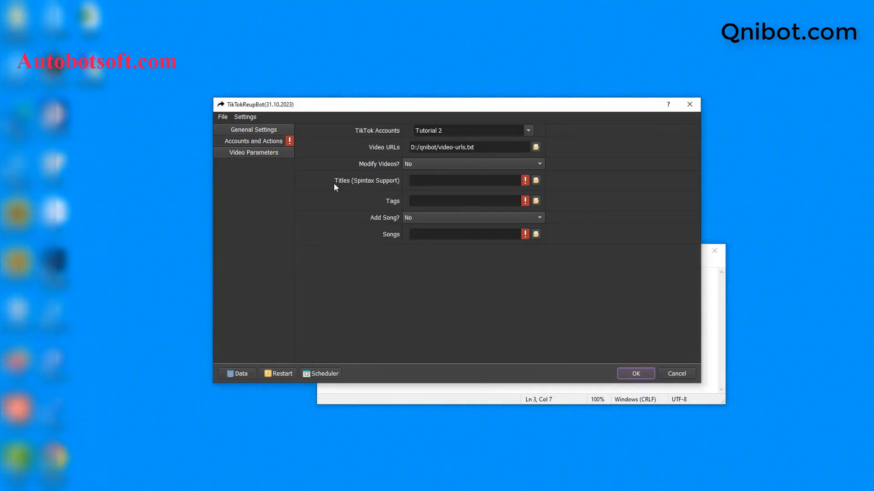
{"action": "left_click", "coordinate": [533, 183]}
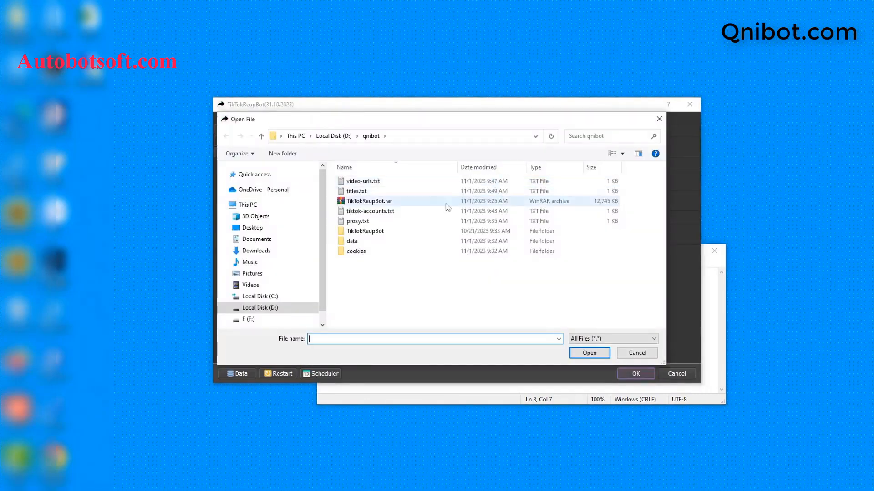
{"action": "left_click", "coordinate": [358, 192]}
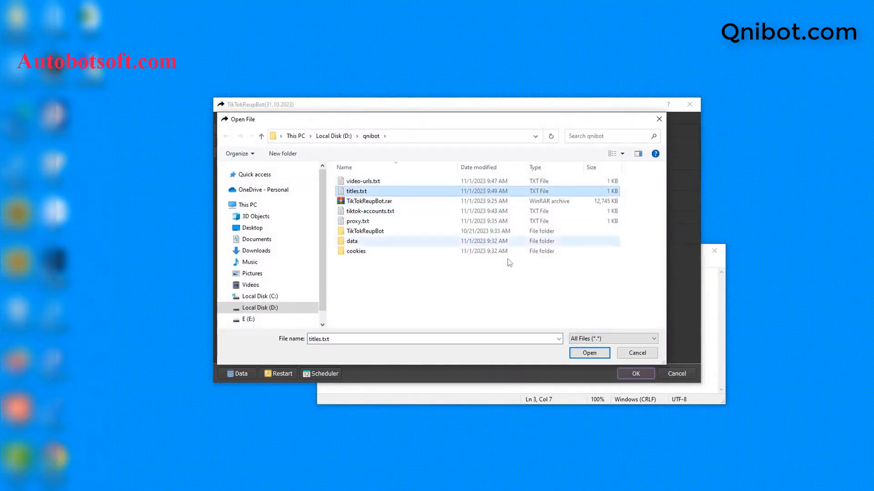
{"action": "left_click", "coordinate": [582, 354]}
{"action": "left_click", "coordinate": [522, 386]}
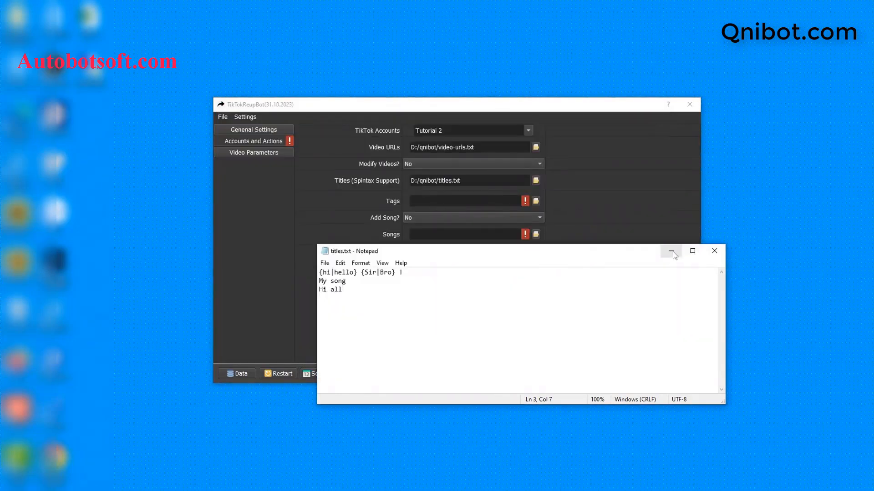
{"action": "left_click", "coordinate": [714, 251]}
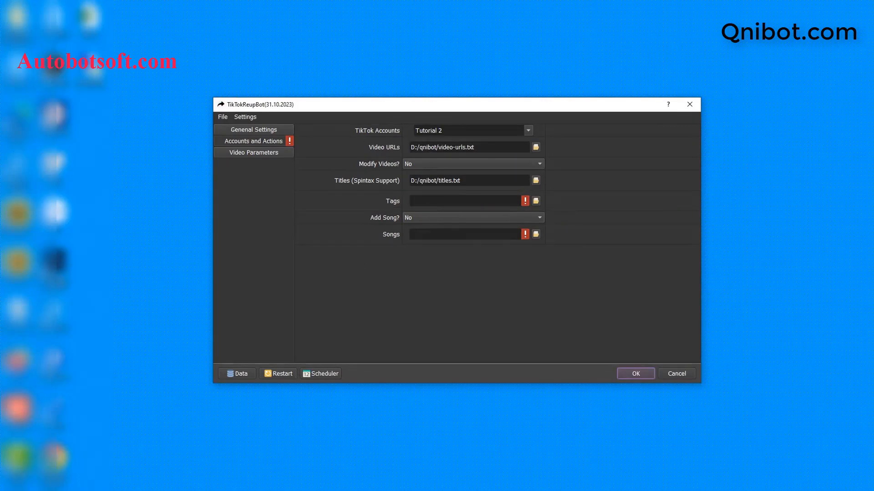
Switch to the qnibot folder in File Explorer and create a text file named tags.txt
{"action": "left_click", "coordinate": [203, 487]}
{"action": "right_click", "coordinate": [247, 297]}
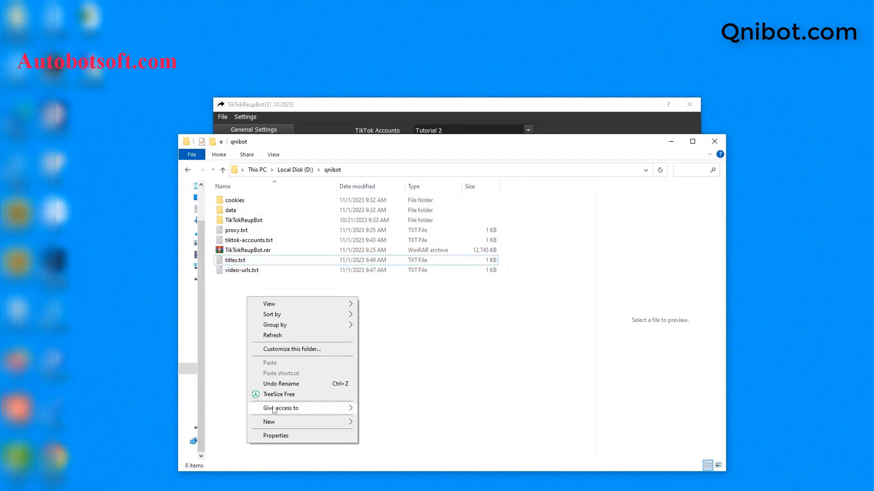
{"action": "mouse_move", "coordinate": [275, 422]}
{"action": "left_click", "coordinate": [382, 399]}
{"action": "type", "text": "t"}
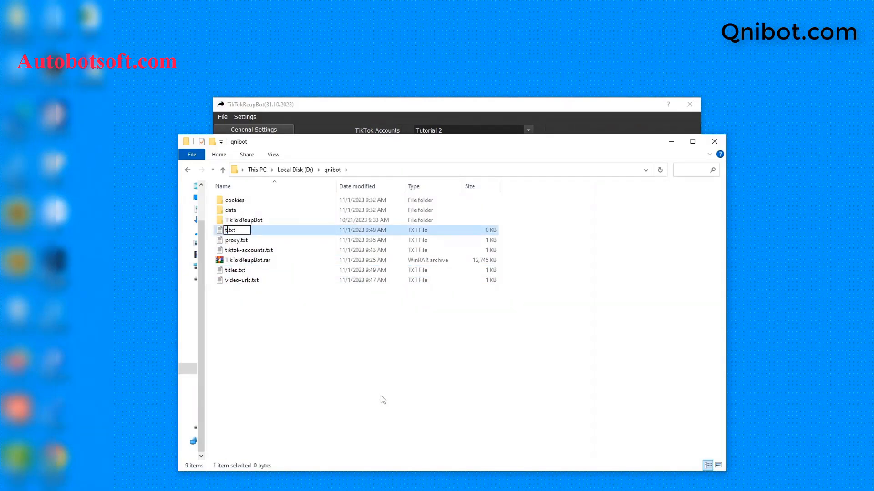
{"action": "type", "text": "ags"}
{"action": "key", "text": "Return"}
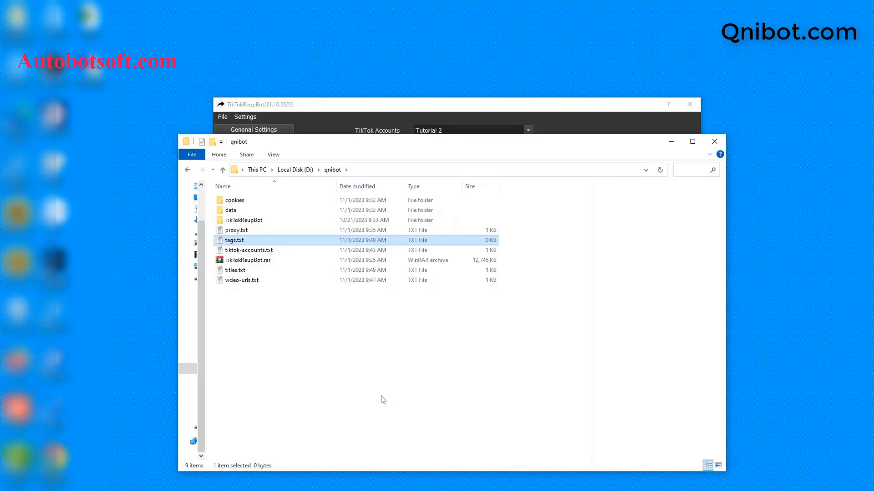
Open tags.txt in Notepad and minimize the File Explorer window
{"action": "double_click", "coordinate": [285, 240]}
{"action": "left_click", "coordinate": [503, 165]}
{"action": "left_click", "coordinate": [503, 261]}
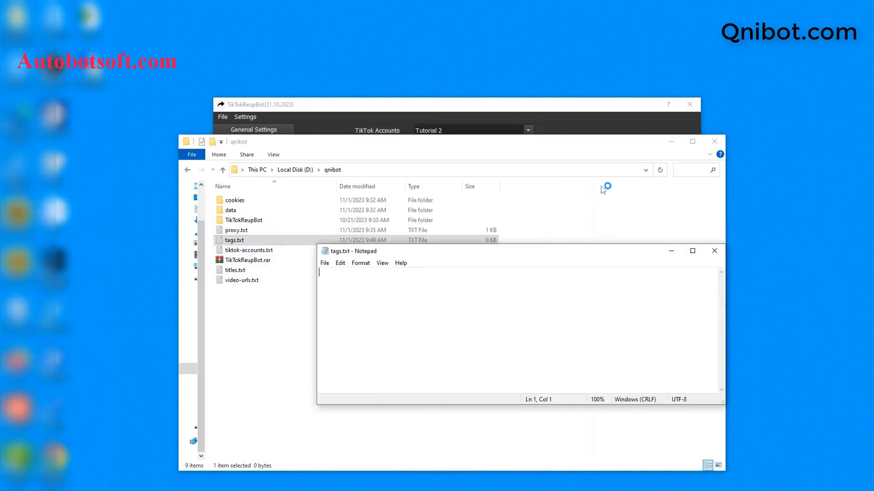
{"action": "left_click", "coordinate": [671, 142]}
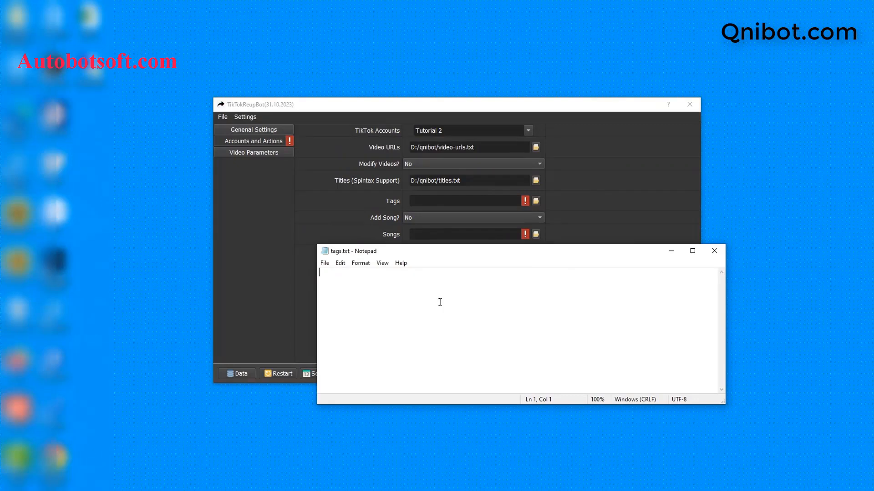
Enter the tags "tiktok", "trending", "hot" and "music video" on separate lines and save tags.txt
{"action": "type", "text": "tiktok "}
{"action": "type", "text": "tr"}
{"action": "type", "text": "e"}
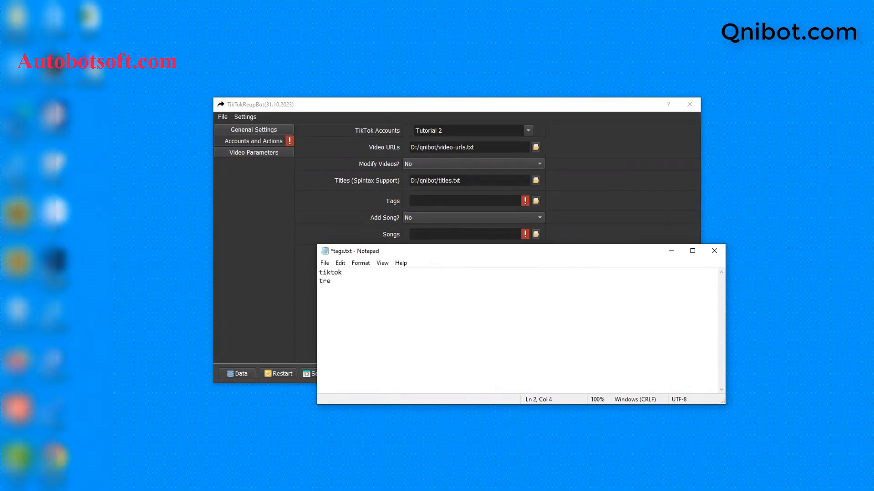
{"action": "type", "text": "nding"}
{"action": "key", "text": "Return"}
{"action": "type", "text": "hot"}
{"action": "key", "text": "Return"}
{"action": "type", "text": "music video"}
{"action": "left_click", "coordinate": [324, 263]}
{"action": "left_click", "coordinate": [347, 307]}
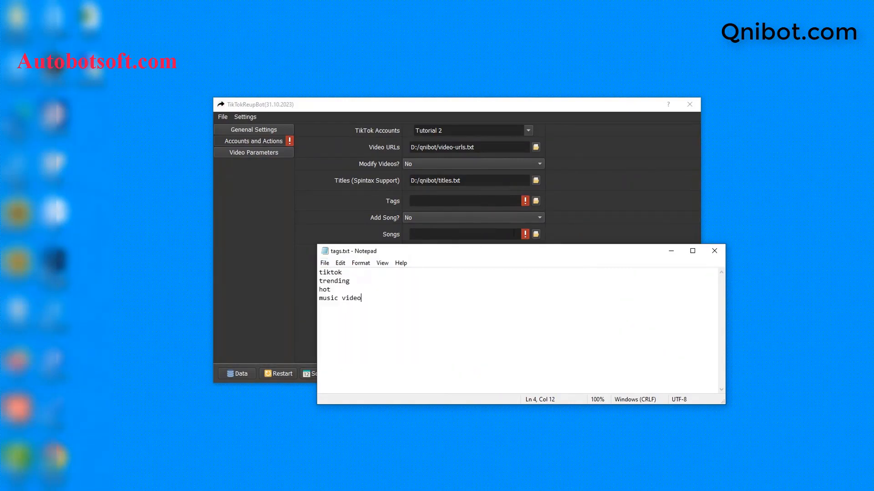
Return to TikTokReupBot and choose tags.txt from the qnibot folder for the Tags file
{"action": "left_click", "coordinate": [355, 214]}
{"action": "left_click", "coordinate": [536, 201]}
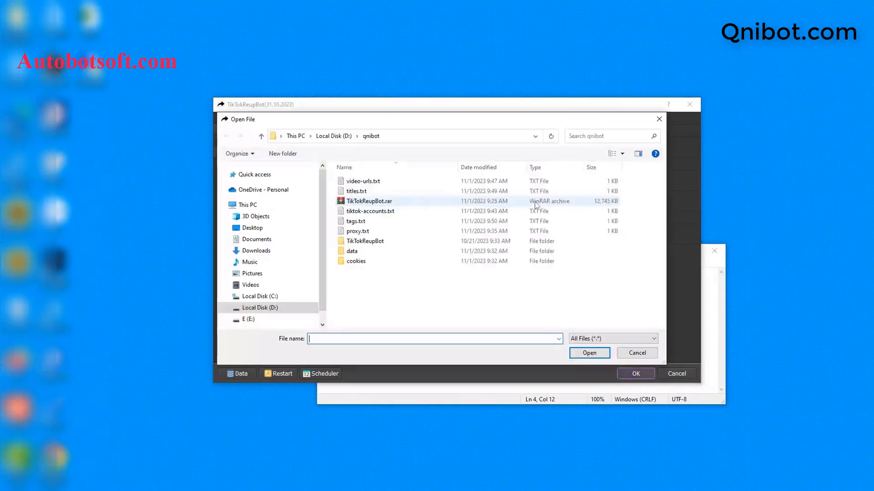
{"action": "left_click", "coordinate": [360, 221]}
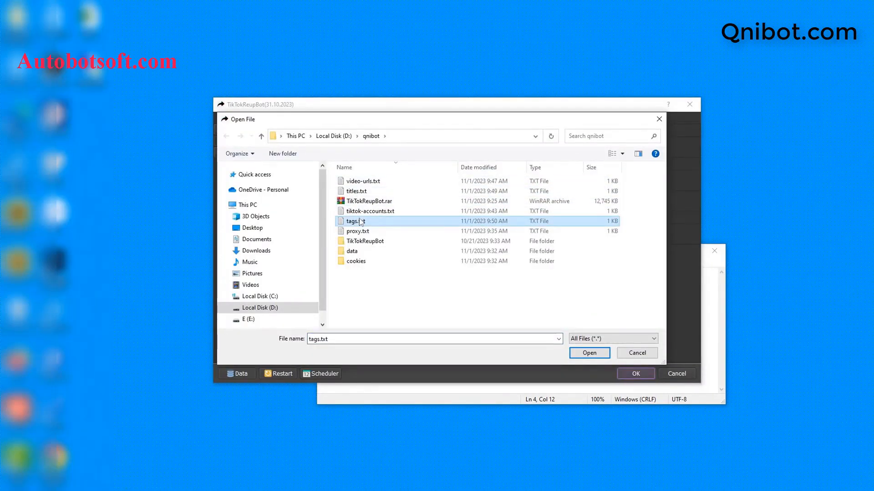